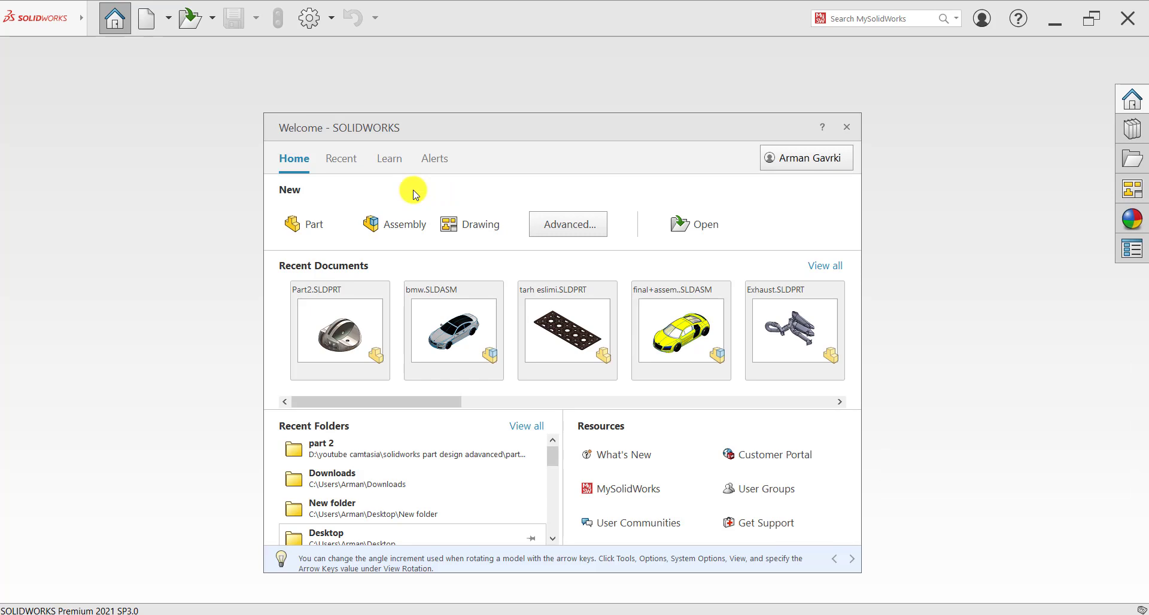
Open the recent document Part2.SLDPRT
{"action": "mouse_move", "coordinate": [300, 346]}
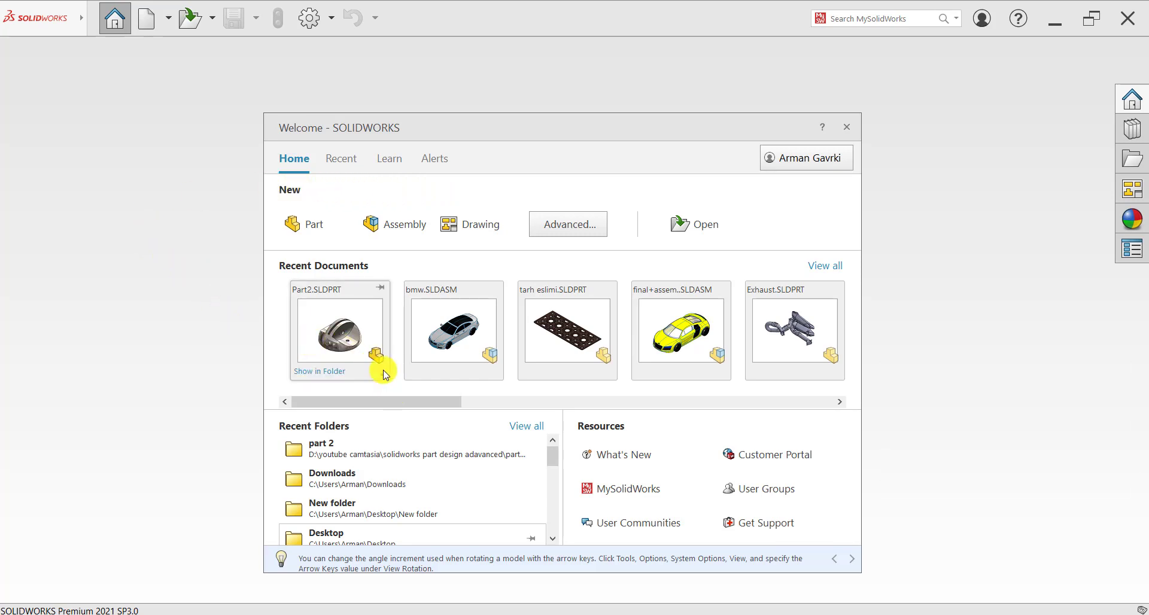
{"action": "left_click", "coordinate": [371, 358]}
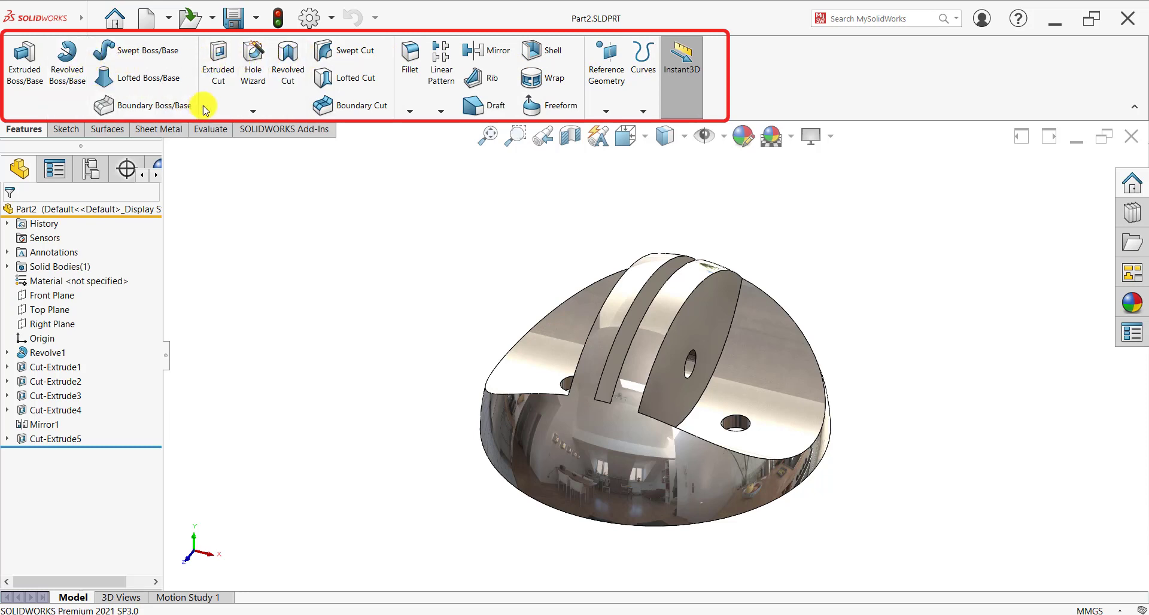
Examine the Features, Sketch and Surfaces tool sets of the CommandManager
{"action": "left_click", "coordinate": [251, 112]}
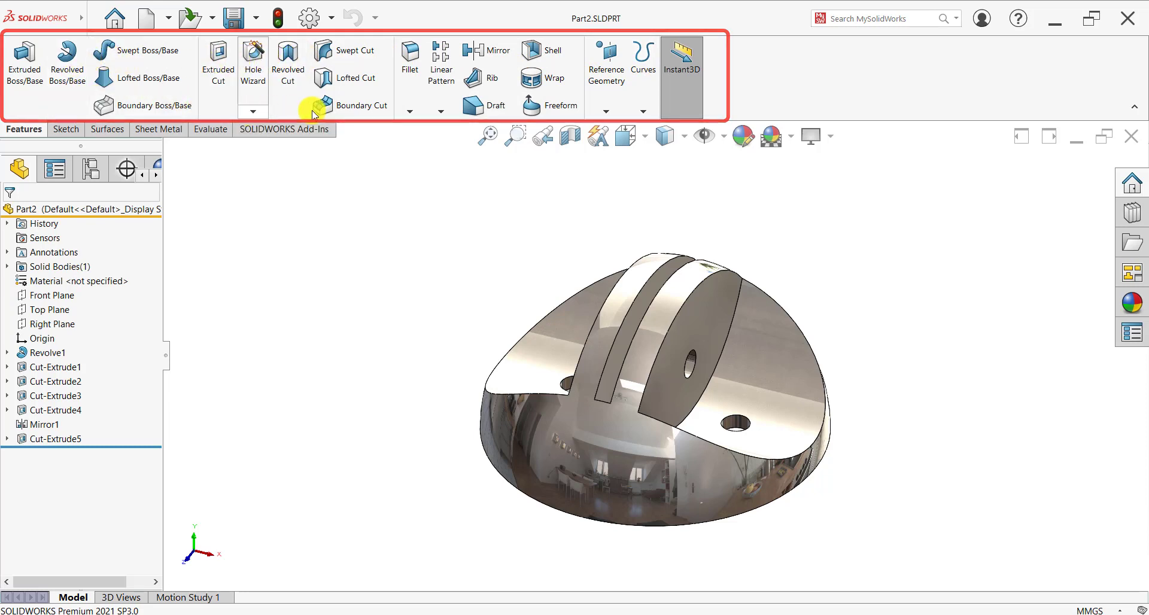
{"action": "left_click", "coordinate": [410, 112]}
{"action": "left_click", "coordinate": [409, 113]}
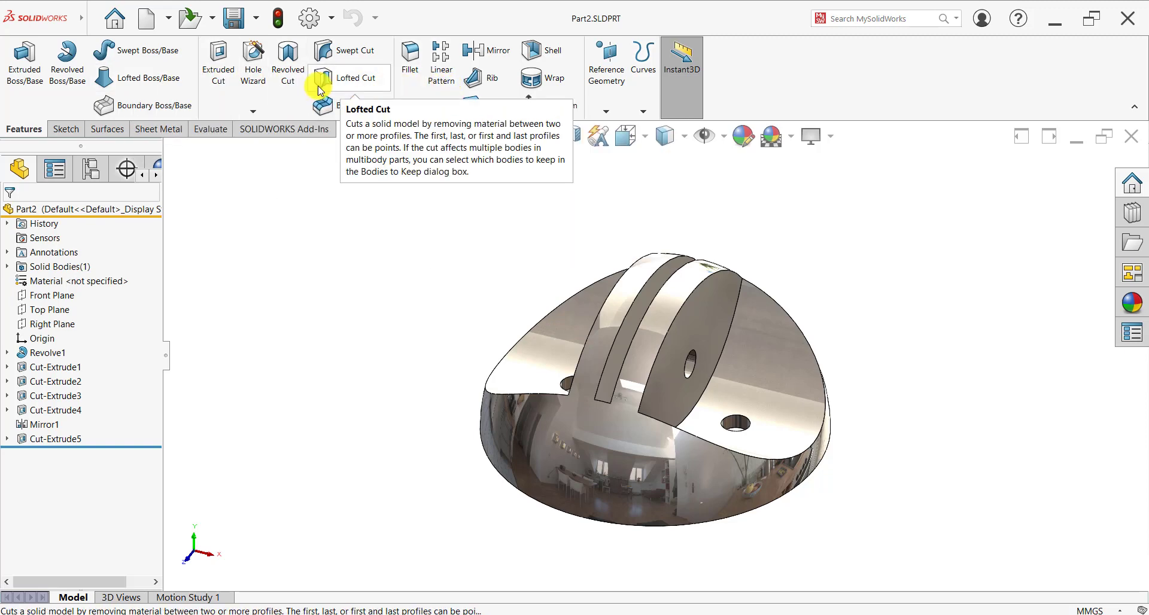
{"action": "left_click", "coordinate": [63, 130]}
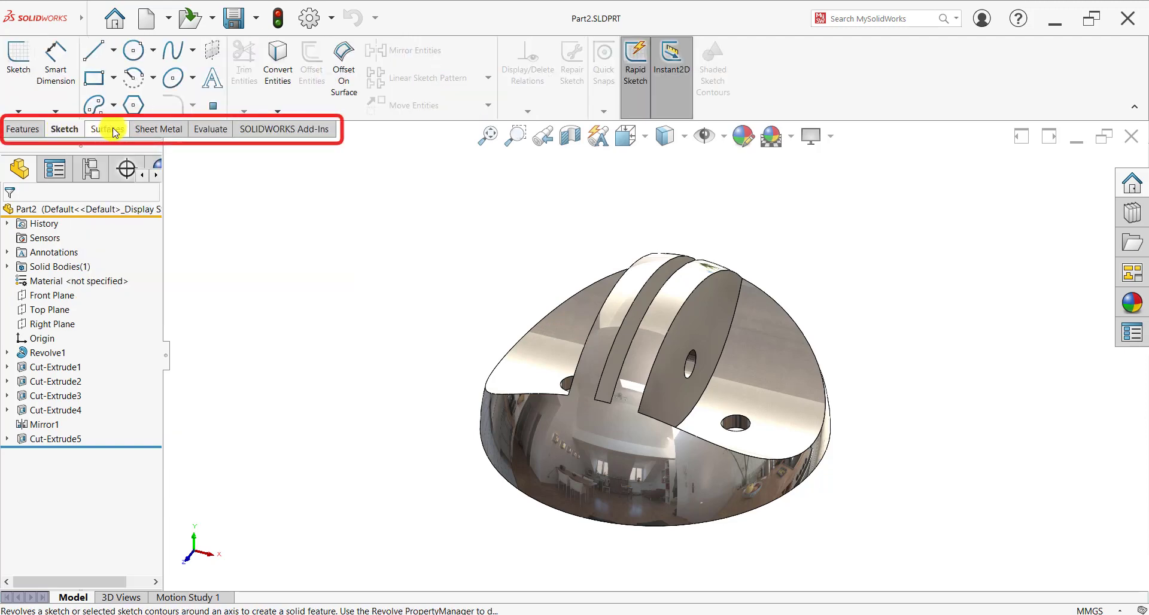
{"action": "left_click", "coordinate": [31, 132]}
{"action": "left_click", "coordinate": [67, 130]}
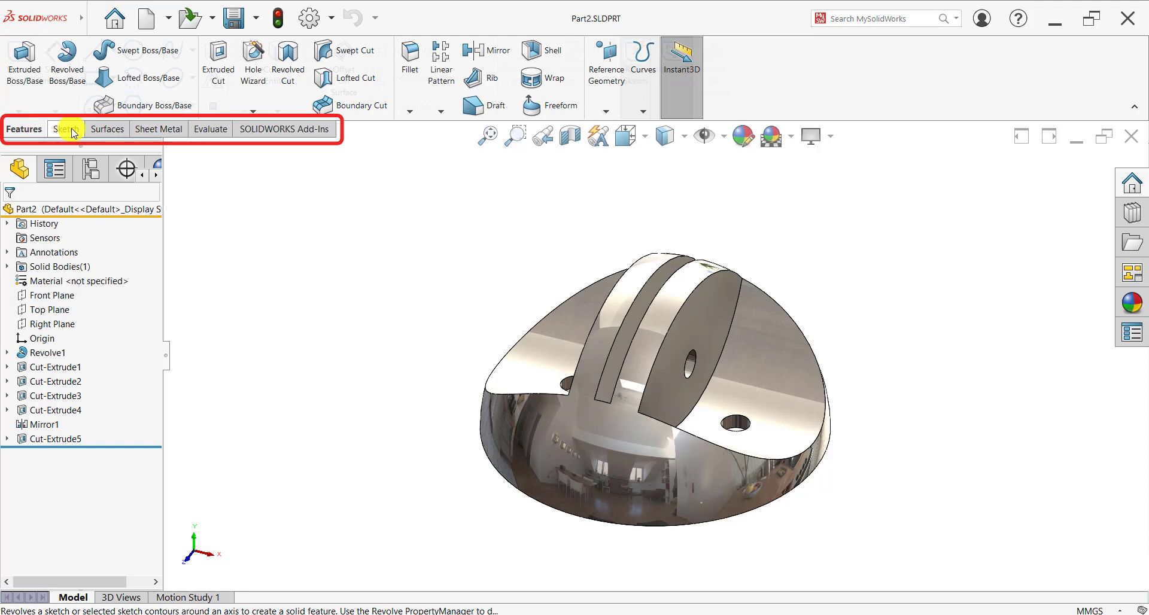
{"action": "left_click", "coordinate": [106, 129]}
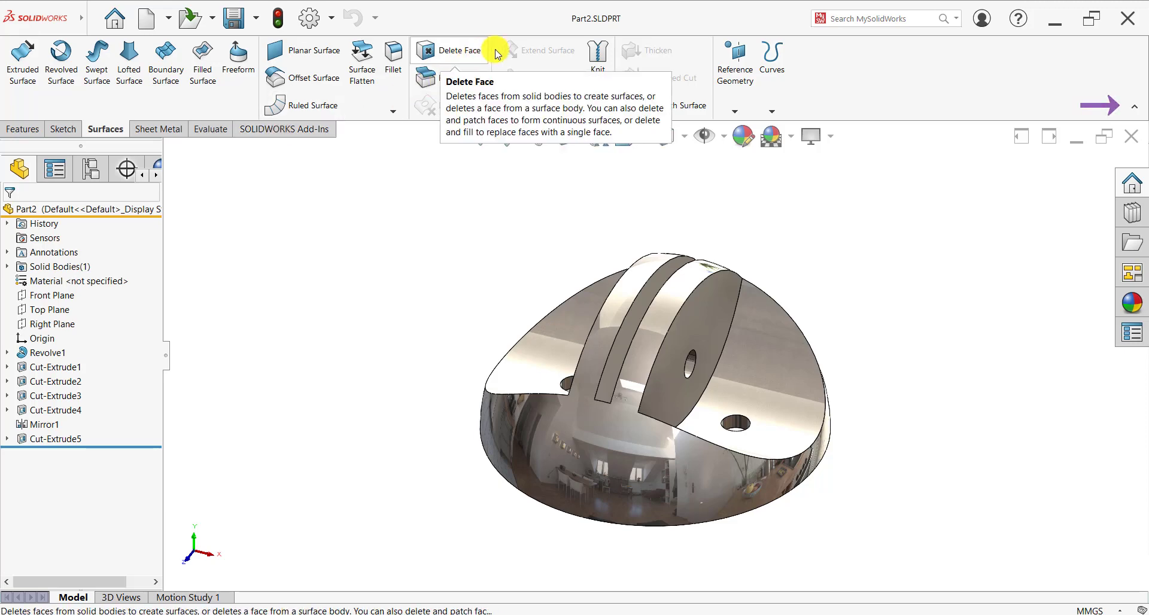
Collapse the CommandManager, show the Features tools temporarily, and pin the CommandManager open again
{"action": "left_click", "coordinate": [1134, 107]}
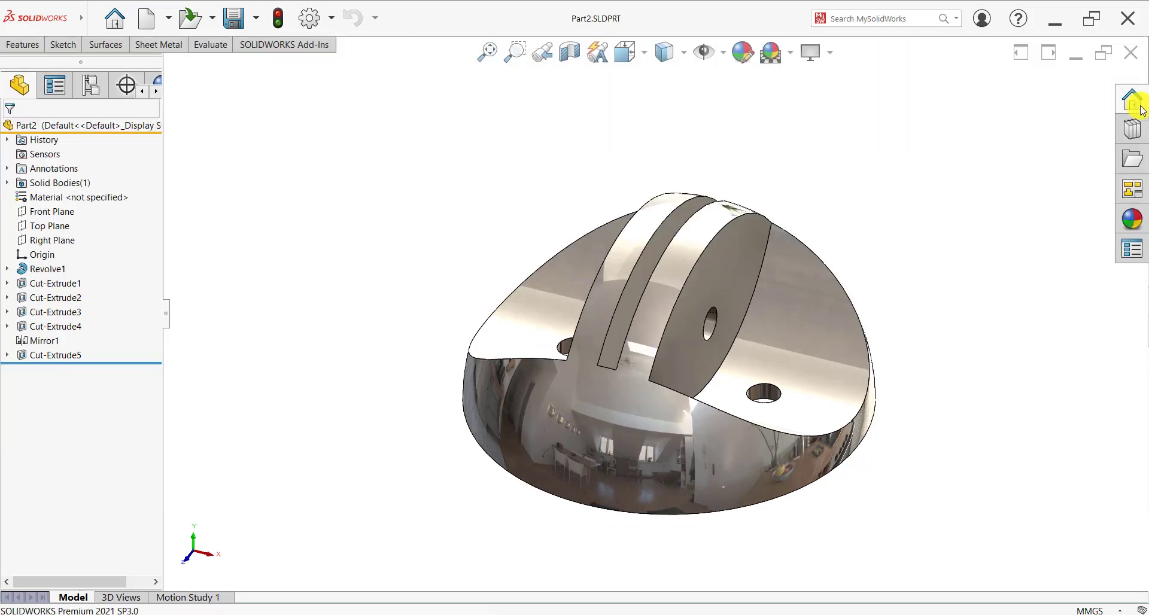
{"action": "left_click", "coordinate": [42, 51]}
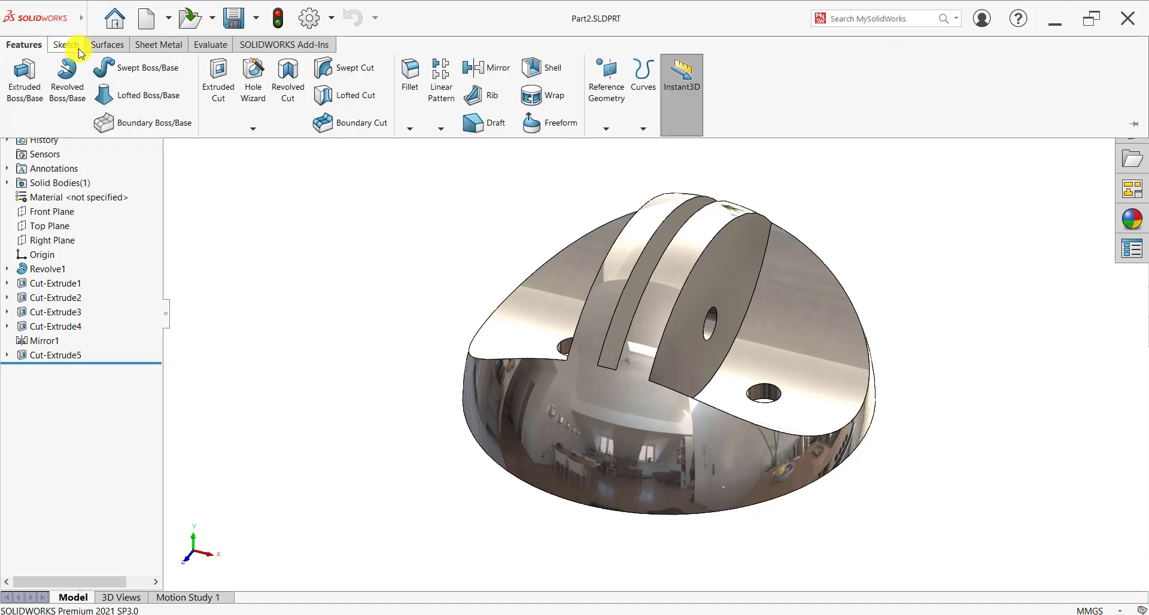
{"action": "left_click", "coordinate": [1135, 128]}
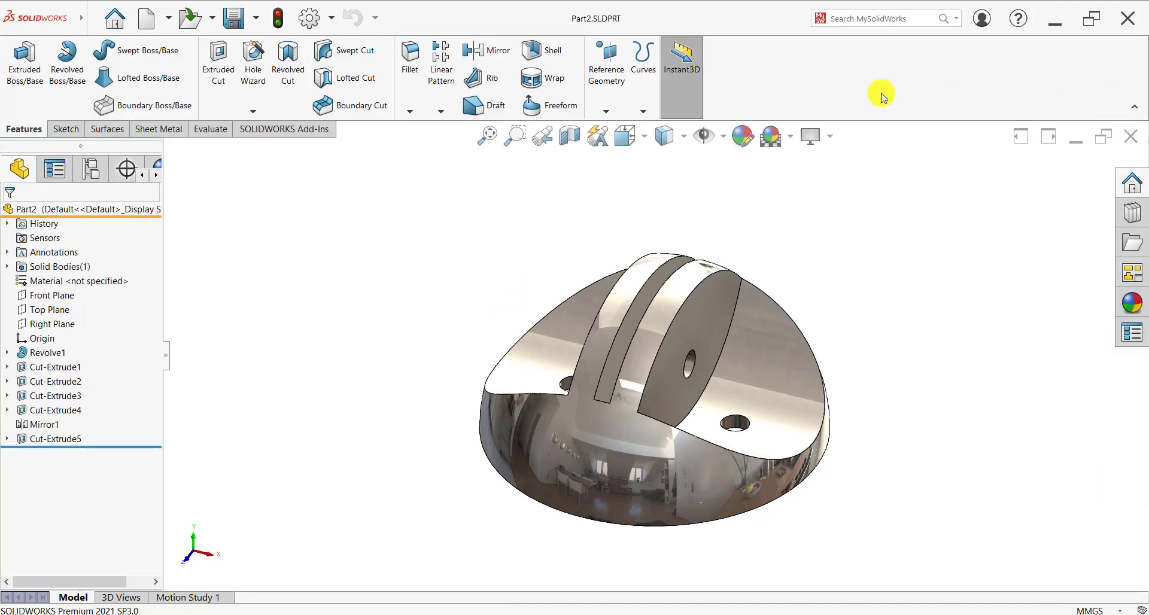
Disable the CommandManager and enable it again
{"action": "right_click", "coordinate": [457, 58]}
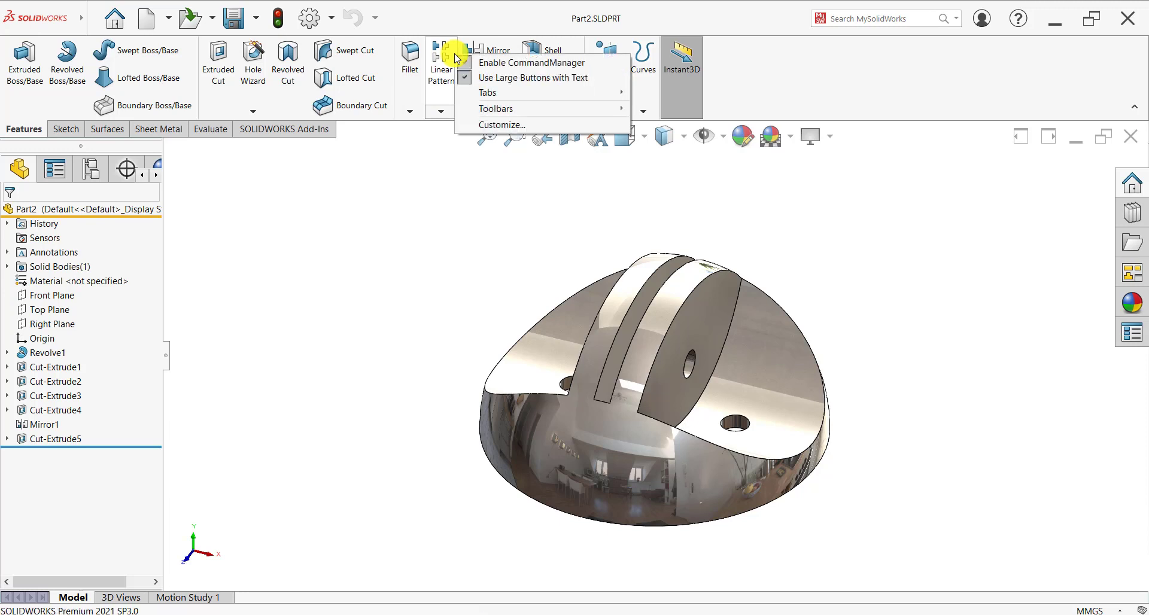
{"action": "left_click", "coordinate": [249, 146]}
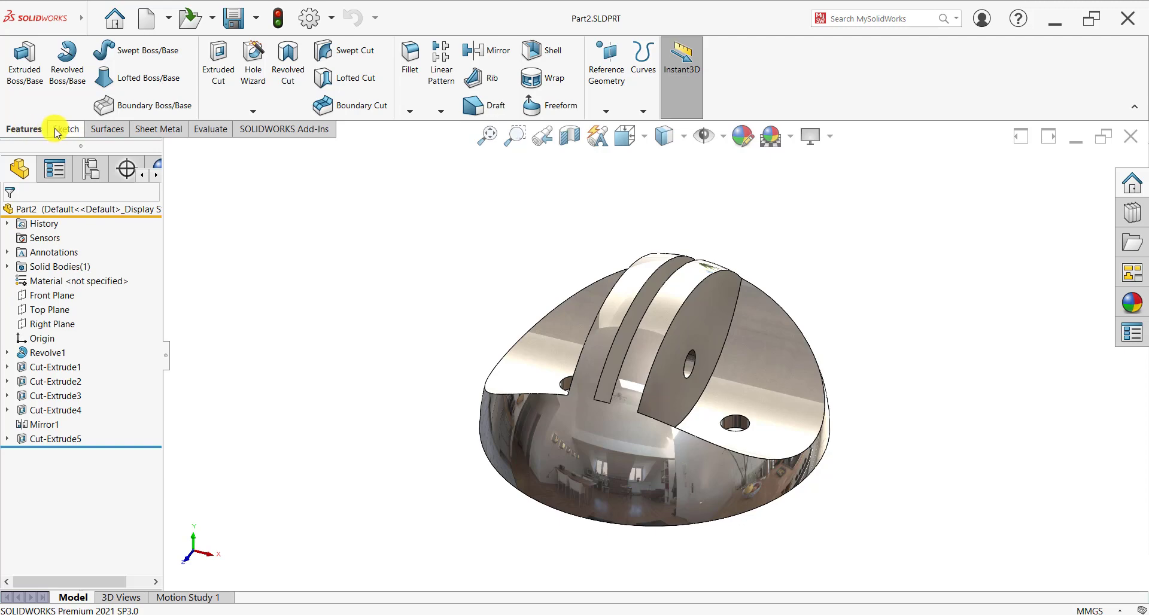
{"action": "left_click_drag", "start_coordinate": [30, 127], "coordinate": [582, 53]}
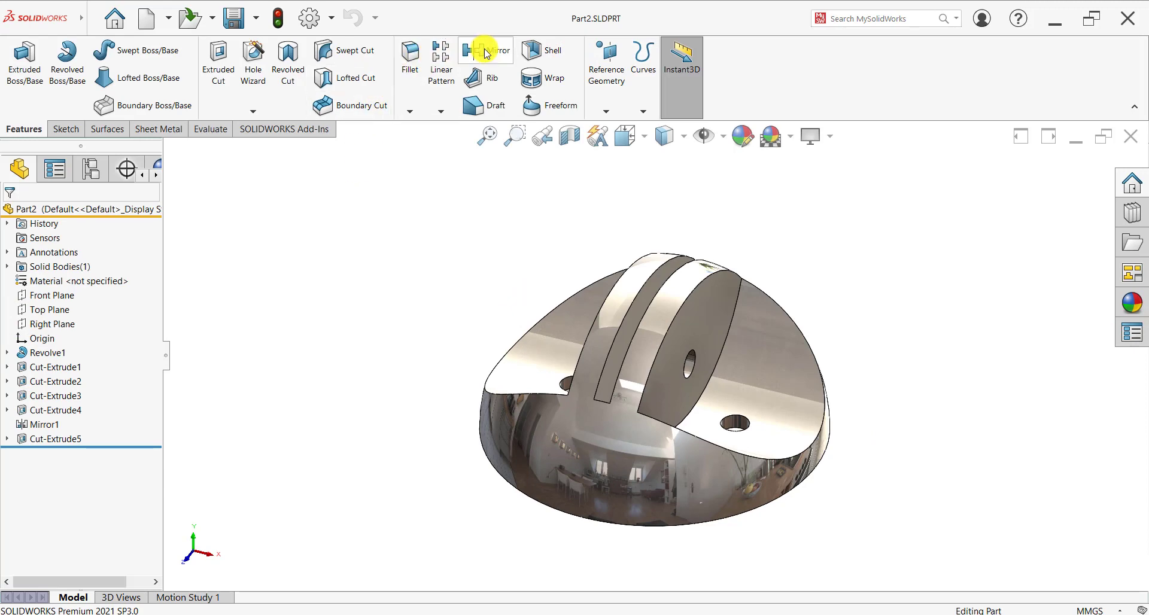
{"action": "right_click", "coordinate": [486, 52]}
{"action": "left_click", "coordinate": [585, 57]}
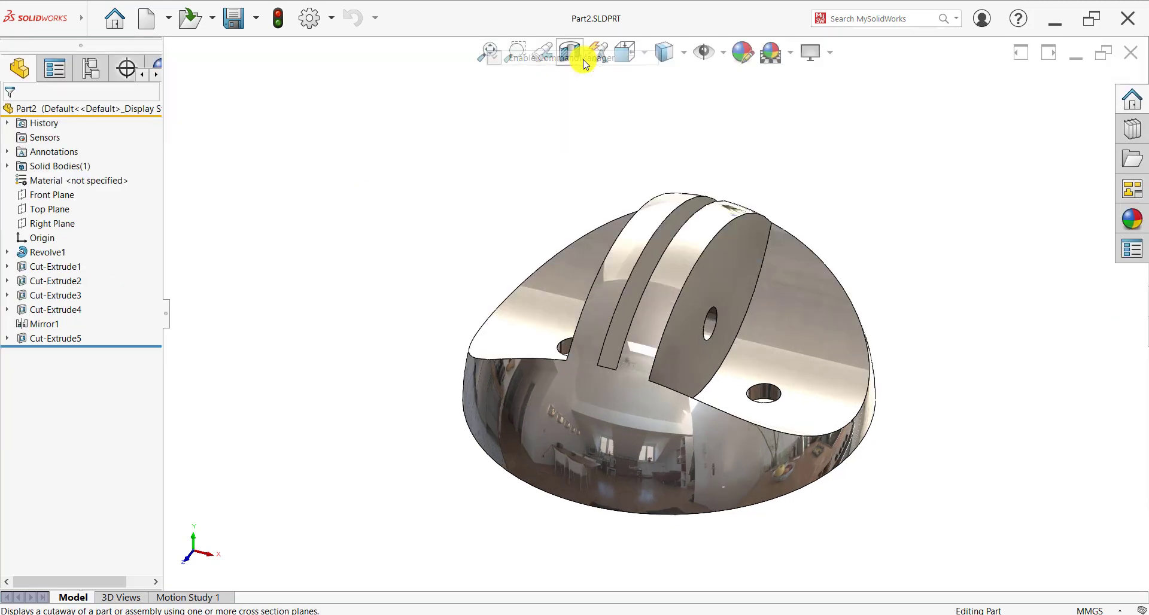
{"action": "right_click", "coordinate": [562, 27]}
{"action": "left_click", "coordinate": [573, 37]}
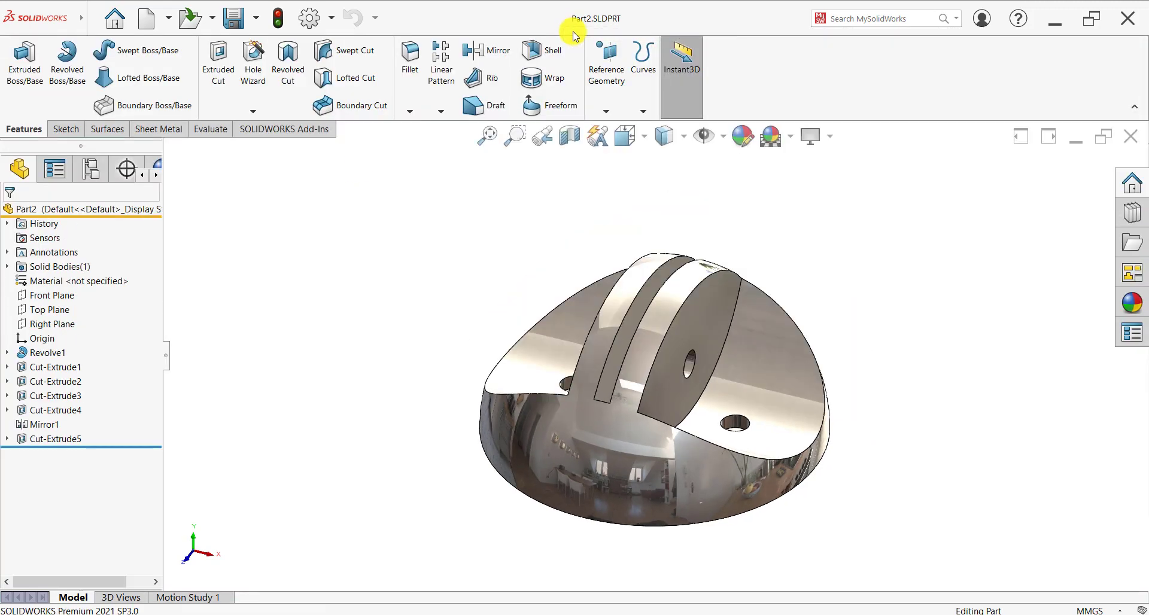
Switch the CommandManager to small icons without text, and restore the large buttons with text
{"action": "right_click", "coordinate": [465, 56]}
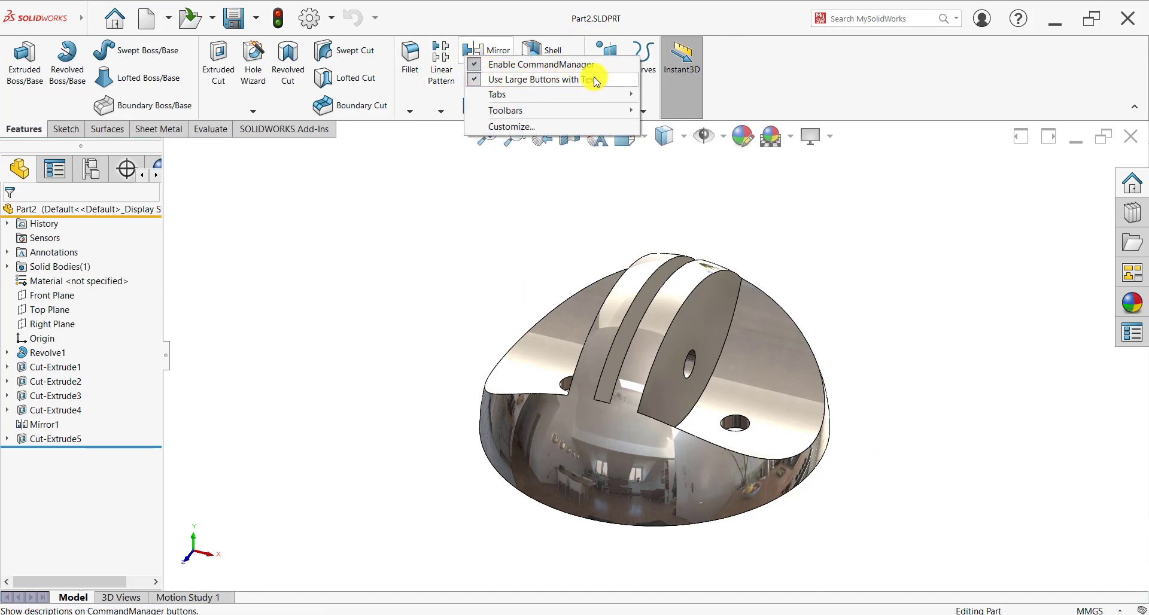
{"action": "left_click", "coordinate": [536, 80]}
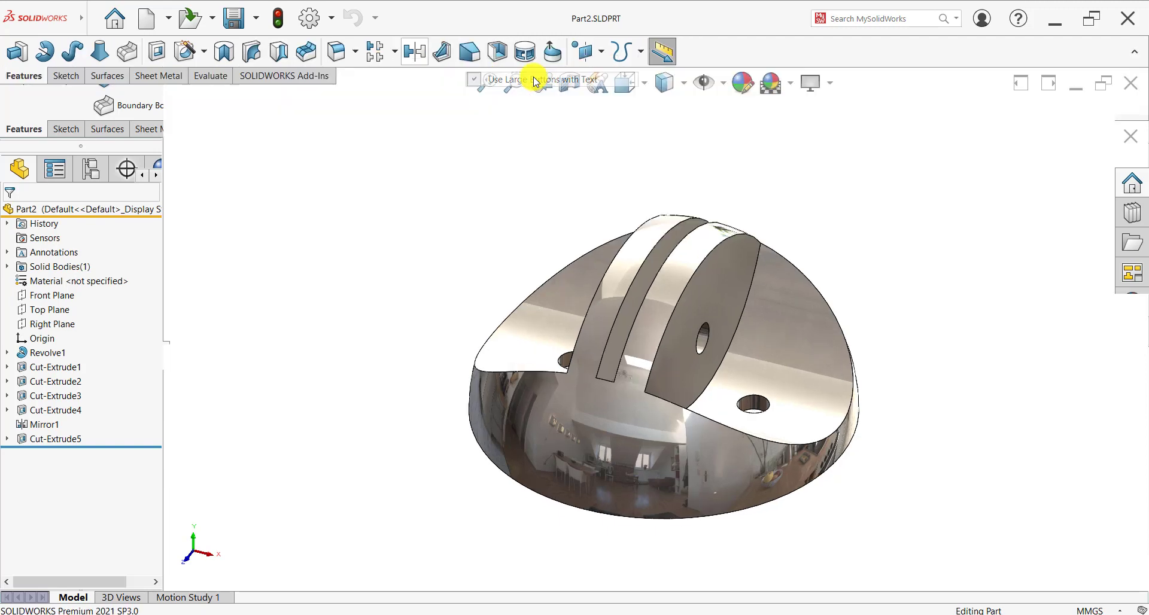
{"action": "right_click", "coordinate": [276, 56]}
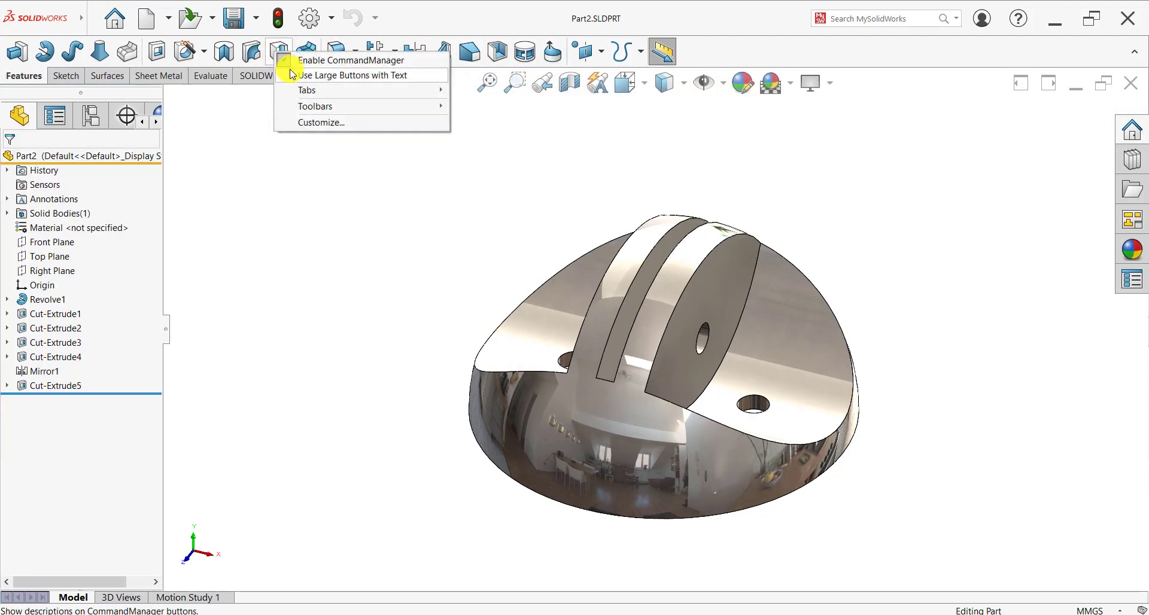
{"action": "left_click", "coordinate": [289, 73]}
Review the available CommandManager tabs and toolbars, and hide and restore the Task Pane
{"action": "right_click", "coordinate": [301, 62]}
{"action": "mouse_move", "coordinate": [291, 97]}
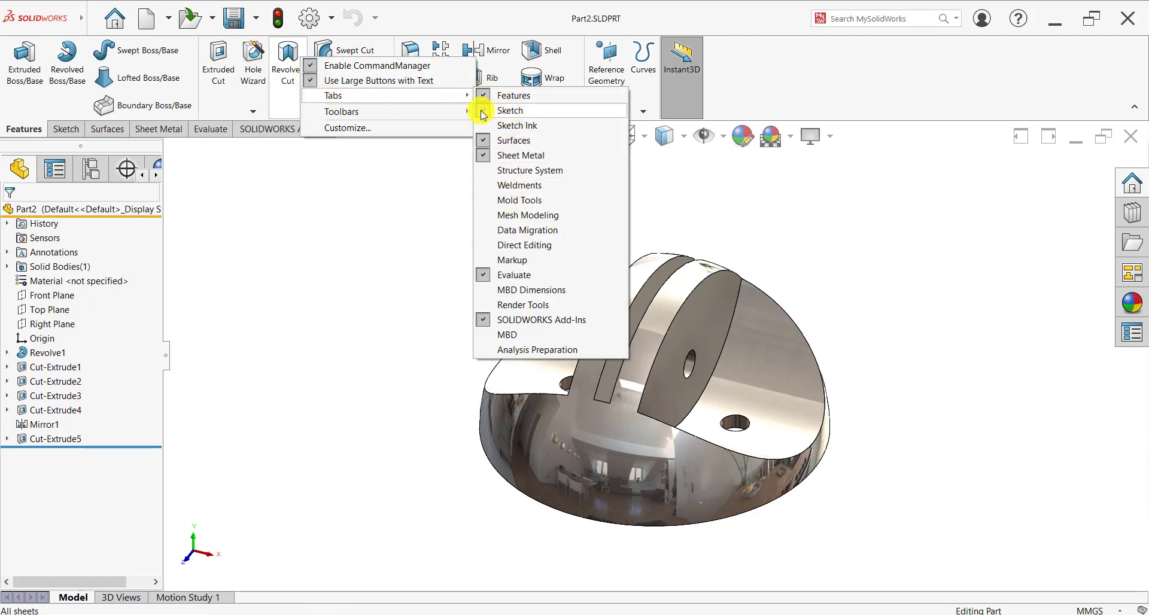
{"action": "mouse_move", "coordinate": [464, 114]}
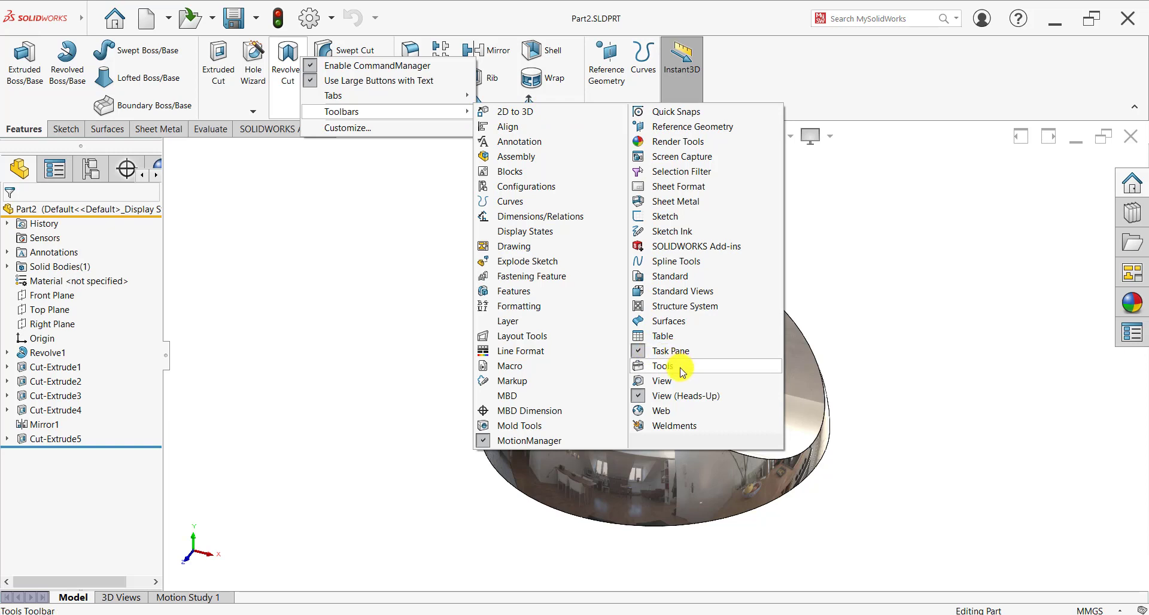
{"action": "left_click", "coordinate": [701, 360]}
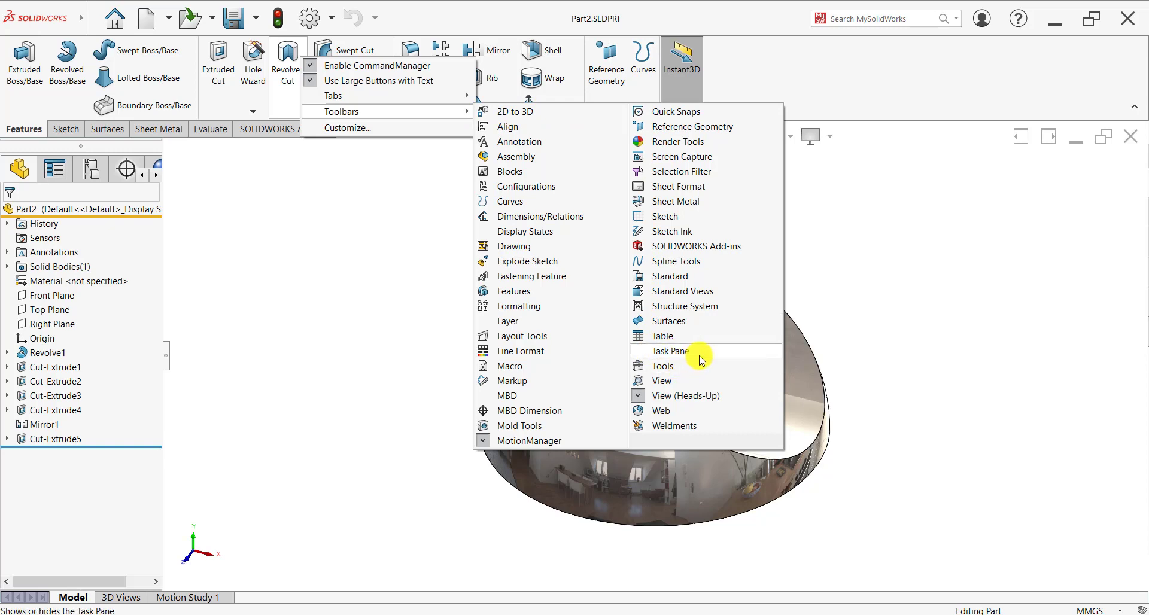
{"action": "left_click", "coordinate": [702, 360]}
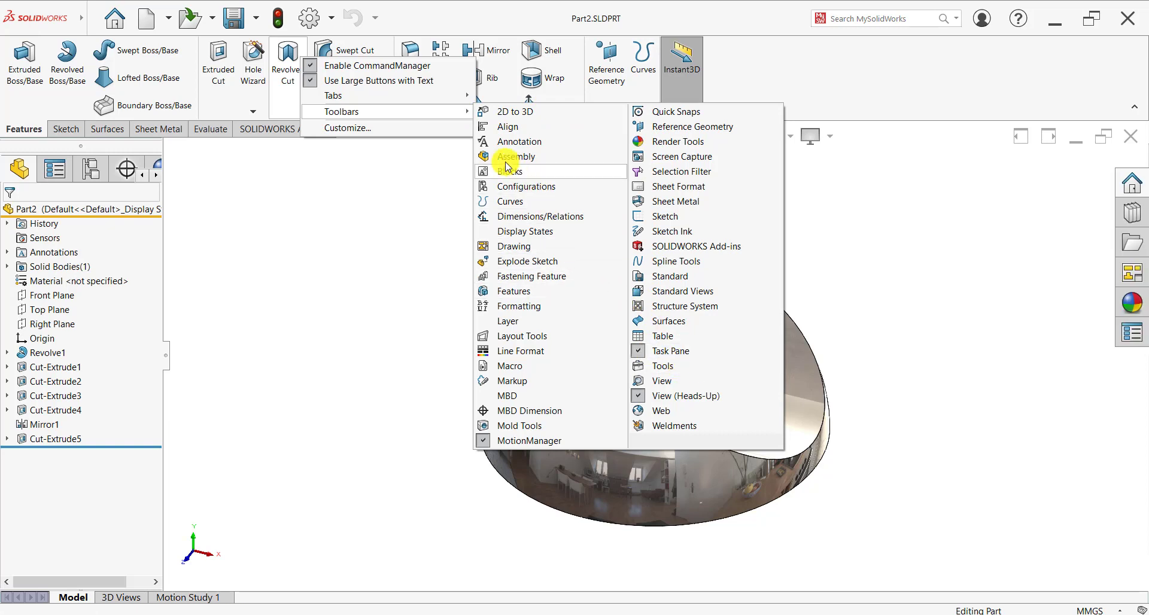
Review the toolbar, icon size and tooltip settings in the Customize dialog, and cancel without changes
{"action": "left_click", "coordinate": [431, 130]}
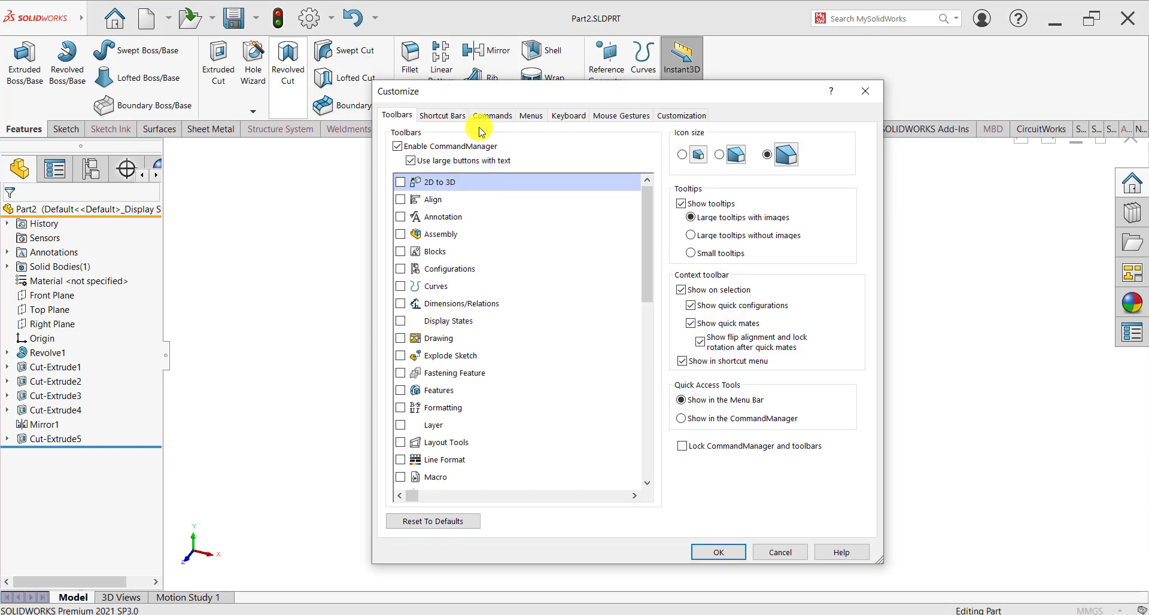
{"action": "left_click_drag", "start_coordinate": [582, 99], "coordinate": [474, 142]}
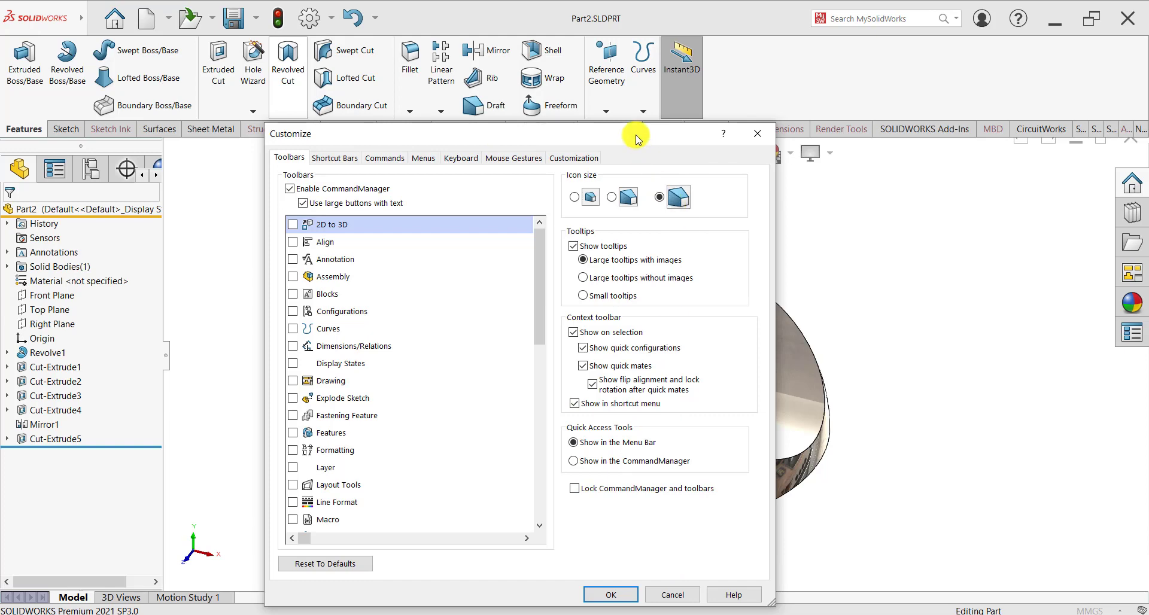
{"action": "left_click_drag", "start_coordinate": [637, 138], "coordinate": [731, 103]}
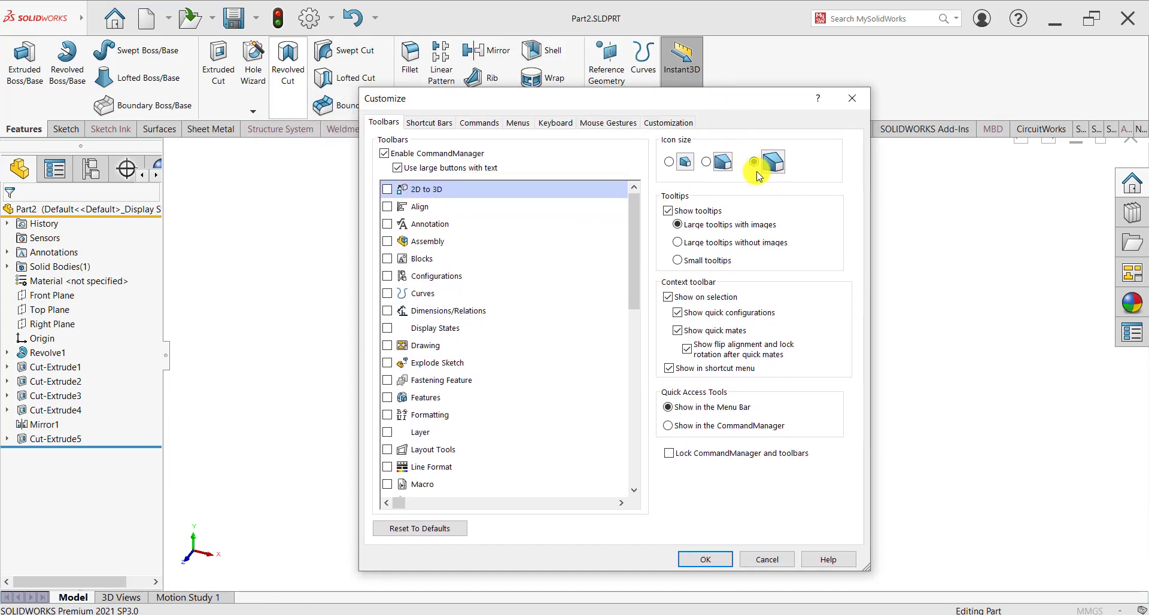
{"action": "left_click", "coordinate": [753, 557]}
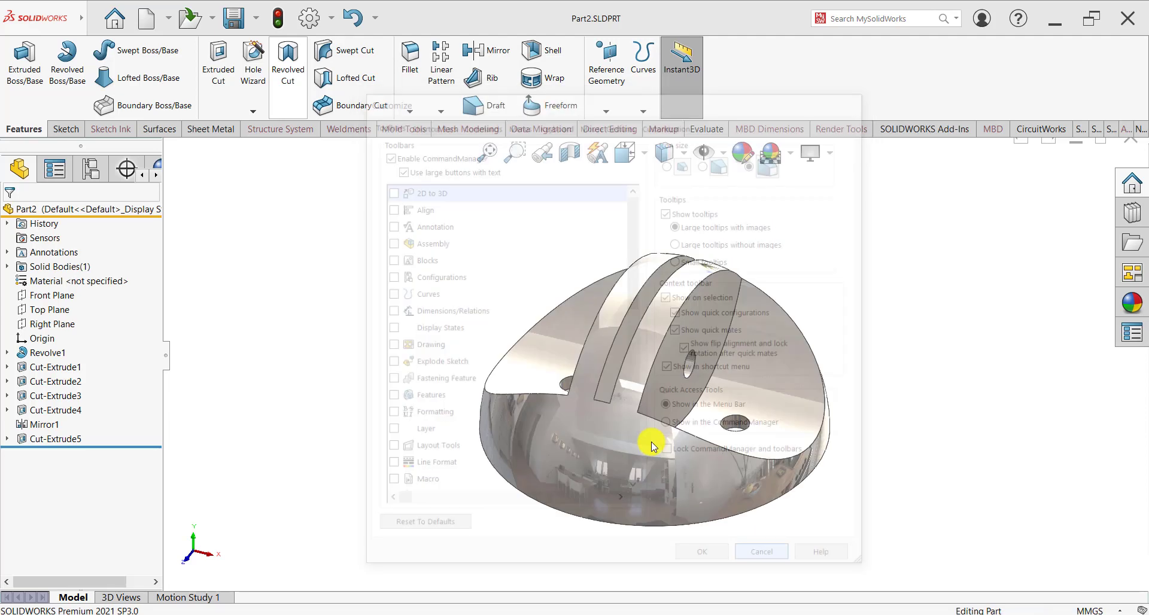
Examine the quick access tools and the available save options
{"action": "left_click", "coordinate": [332, 19]}
{"action": "left_click", "coordinate": [333, 23]}
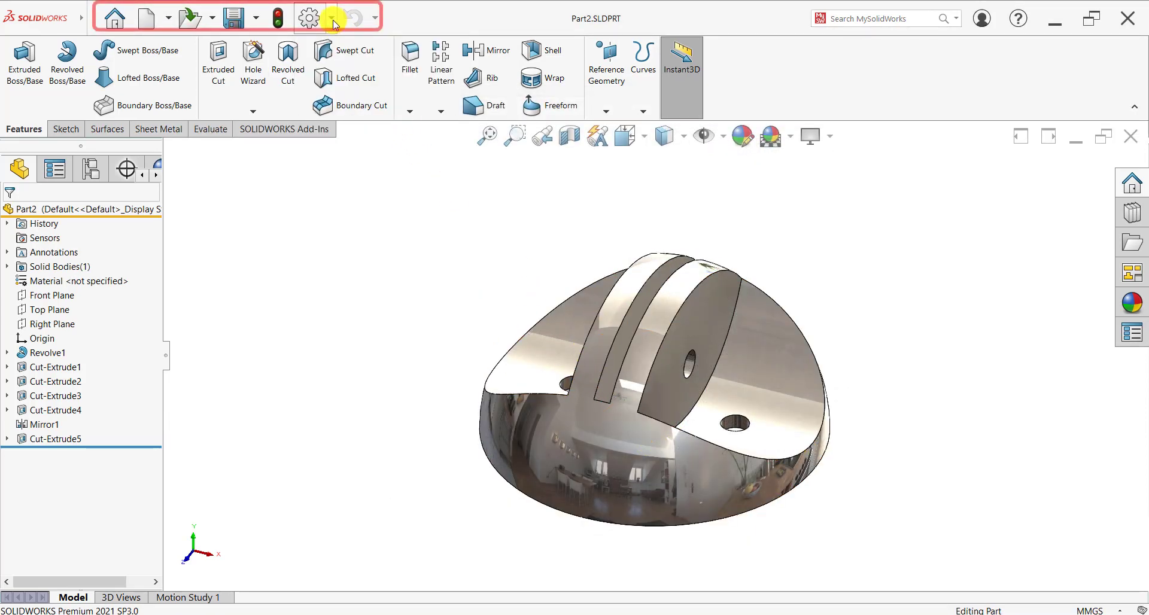
{"action": "left_click", "coordinate": [259, 23]}
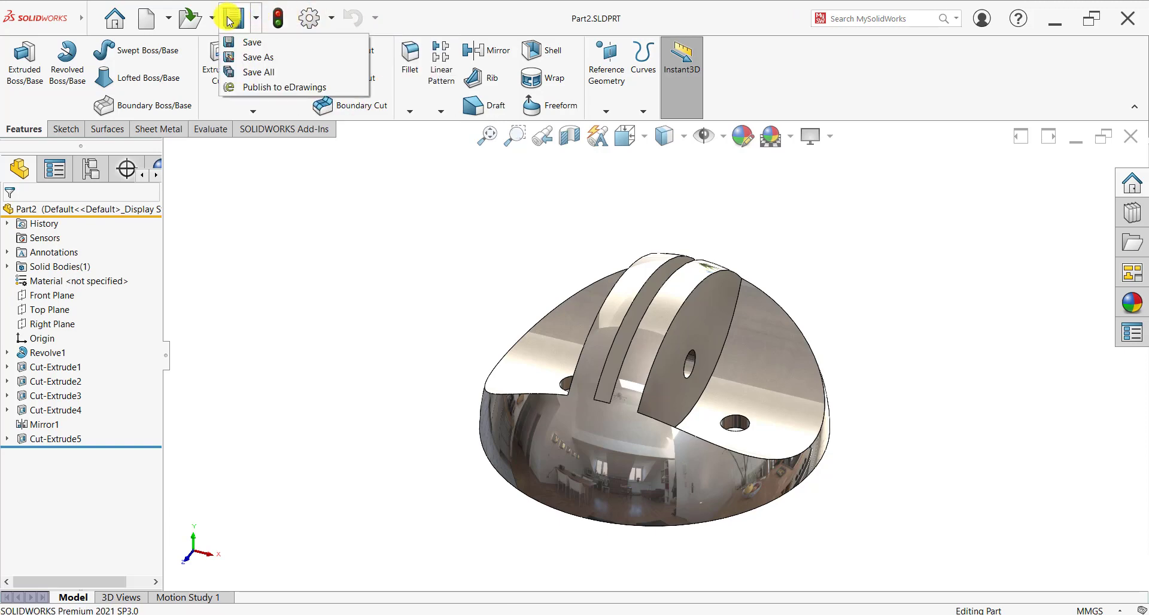
Look through the main menus from File to Window and pin the menu bar so it stays displayed
{"action": "left_click", "coordinate": [87, 21]}
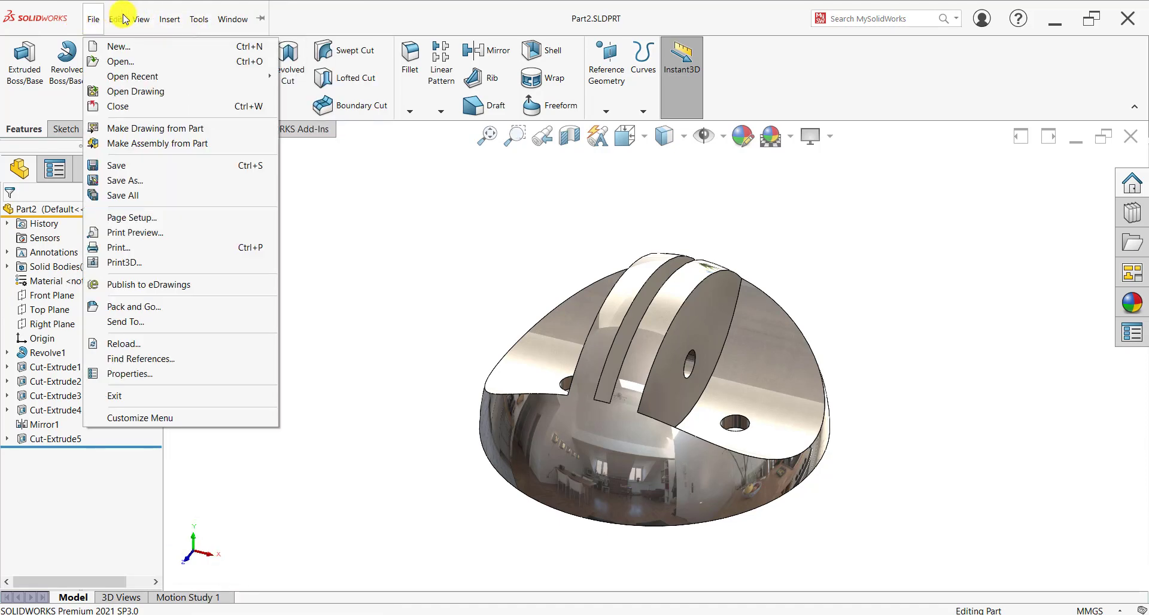
{"action": "mouse_move", "coordinate": [239, 20]}
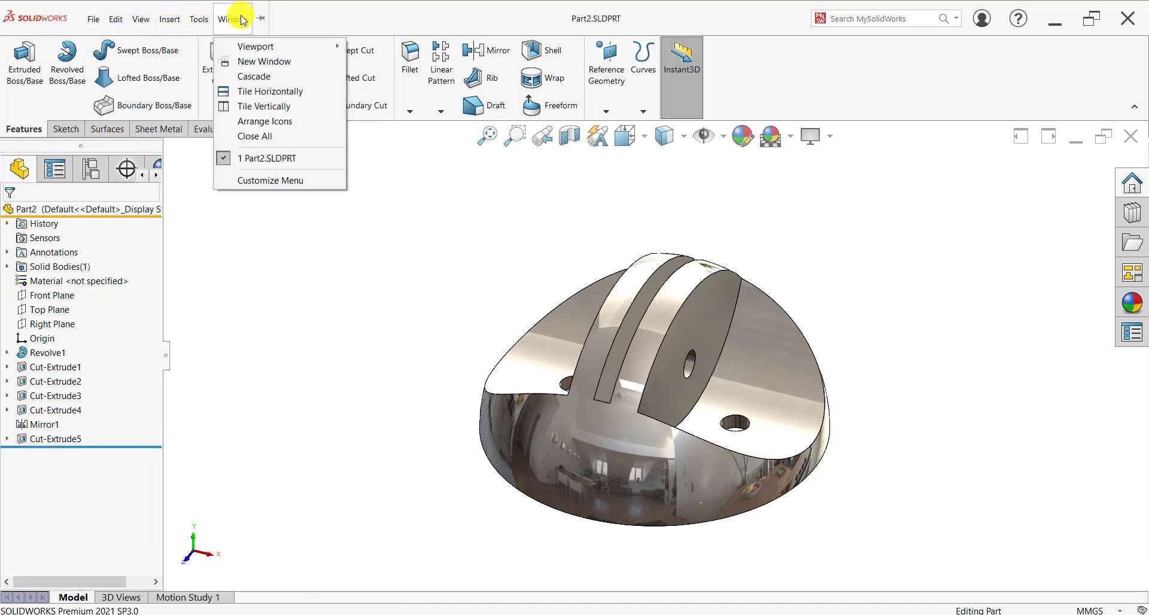
{"action": "left_click", "coordinate": [264, 20]}
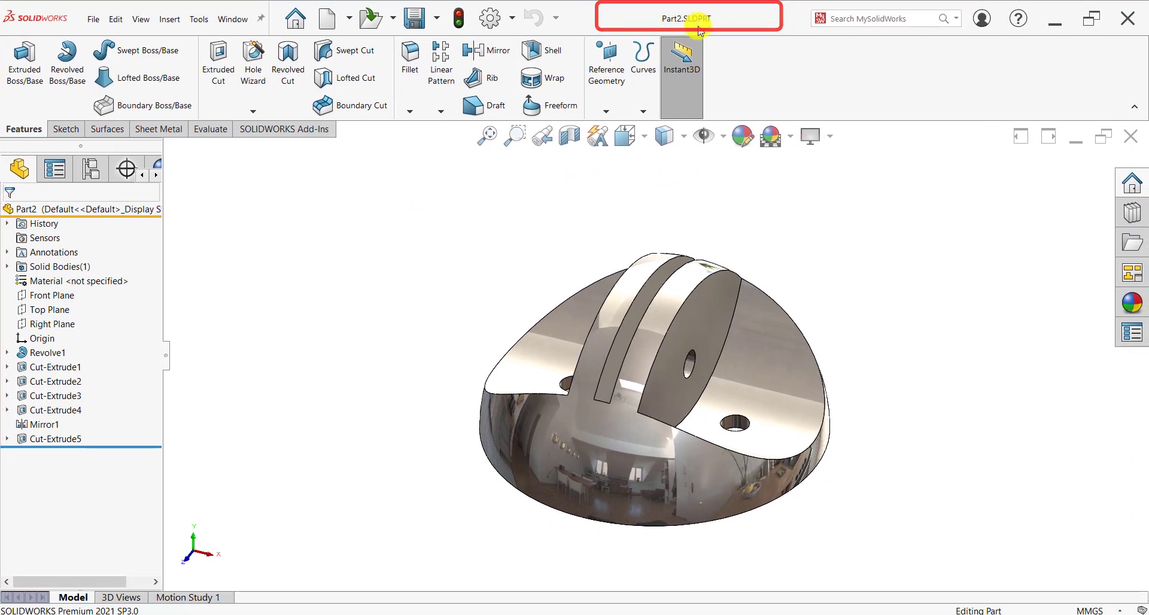
Check the document's file path and examine the search scope options
{"action": "mouse_move", "coordinate": [699, 21]}
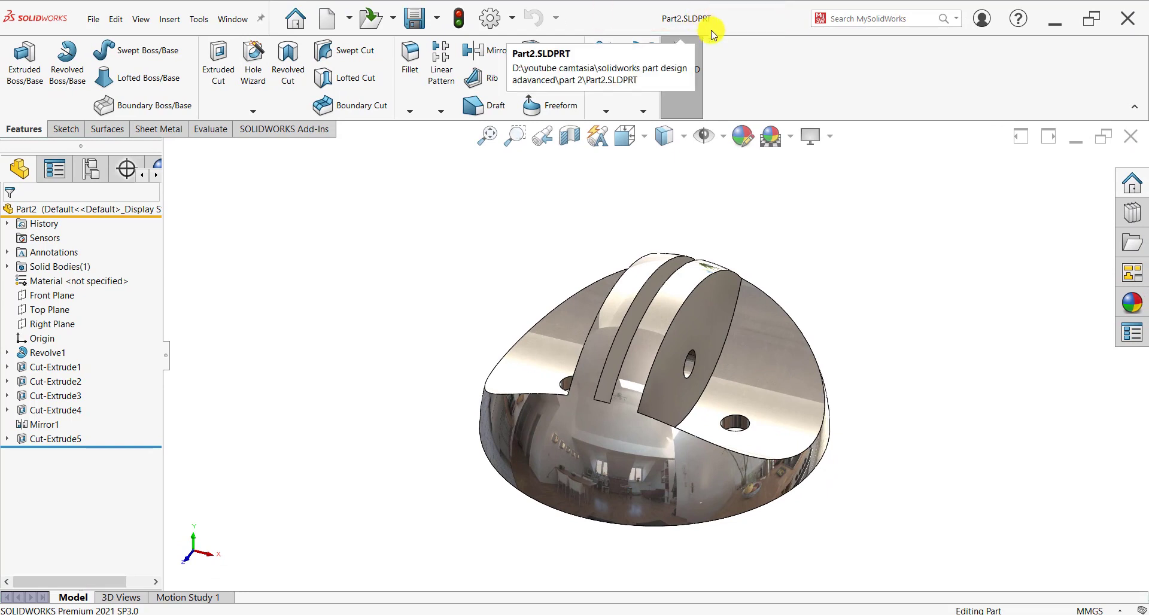
{"action": "left_click", "coordinate": [958, 20]}
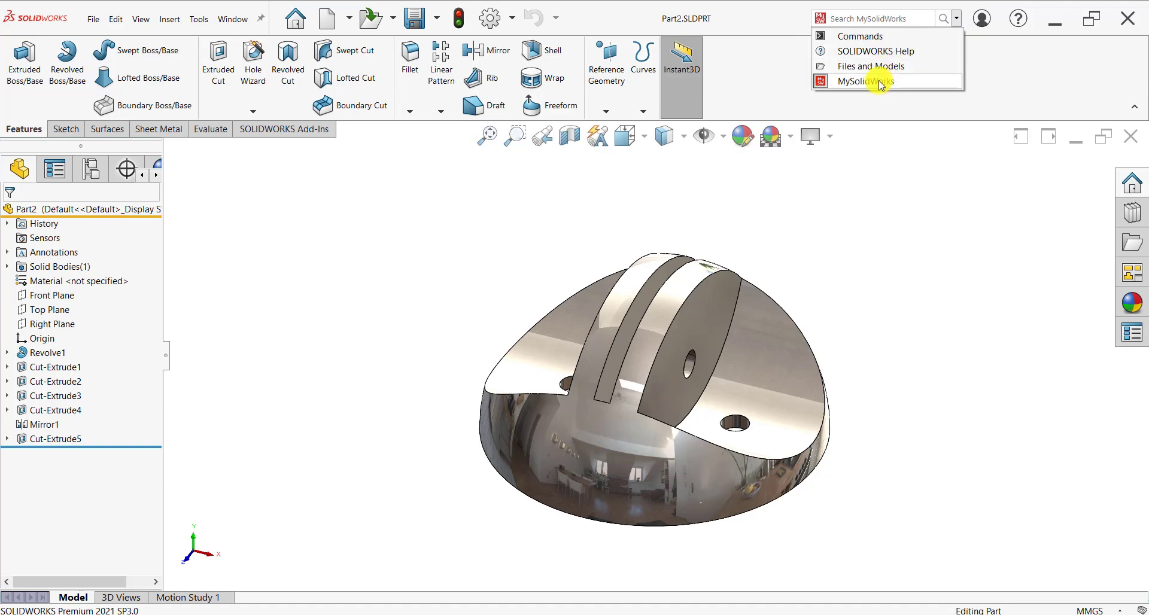
{"action": "left_click", "coordinate": [985, 56]}
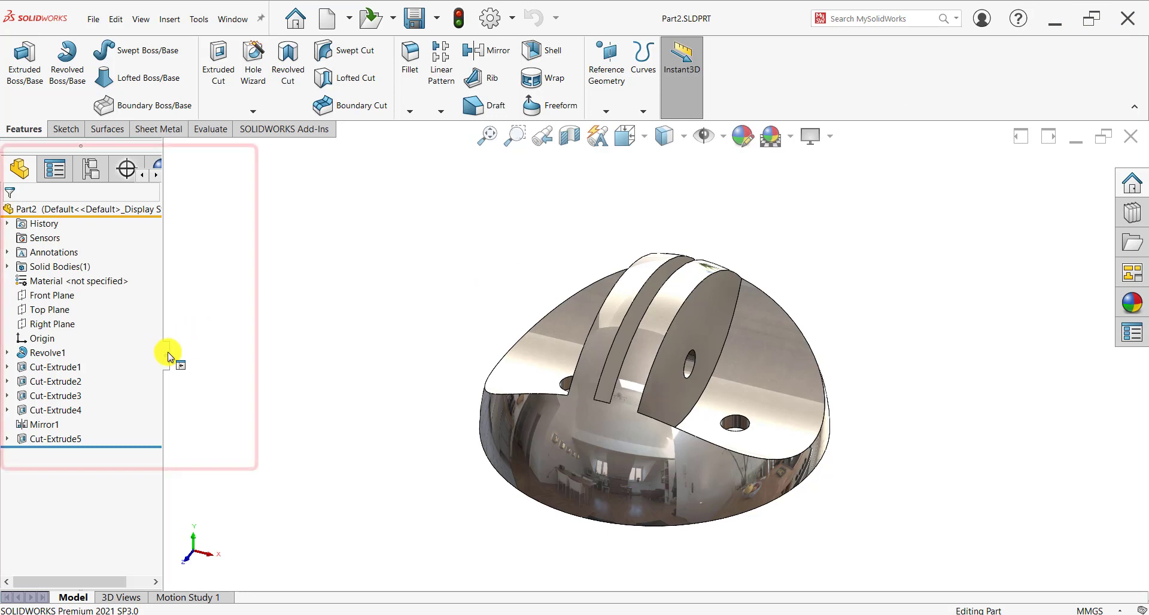
Widen the FeatureManager design tree pane to show the full part name and all manager tabs
{"action": "left_click_drag", "start_coordinate": [168, 355], "coordinate": [258, 356]}
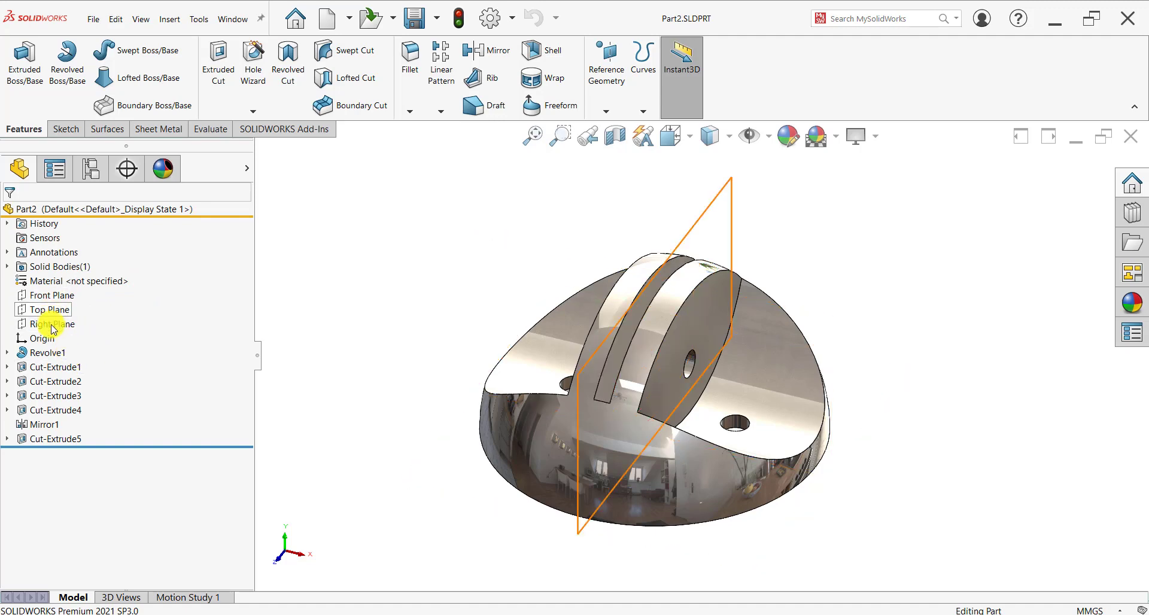
Examine the part's features one by one in creation order, from Revolve1 through Cut-Extrude5, and clear the selection
{"action": "left_click", "coordinate": [47, 352]}
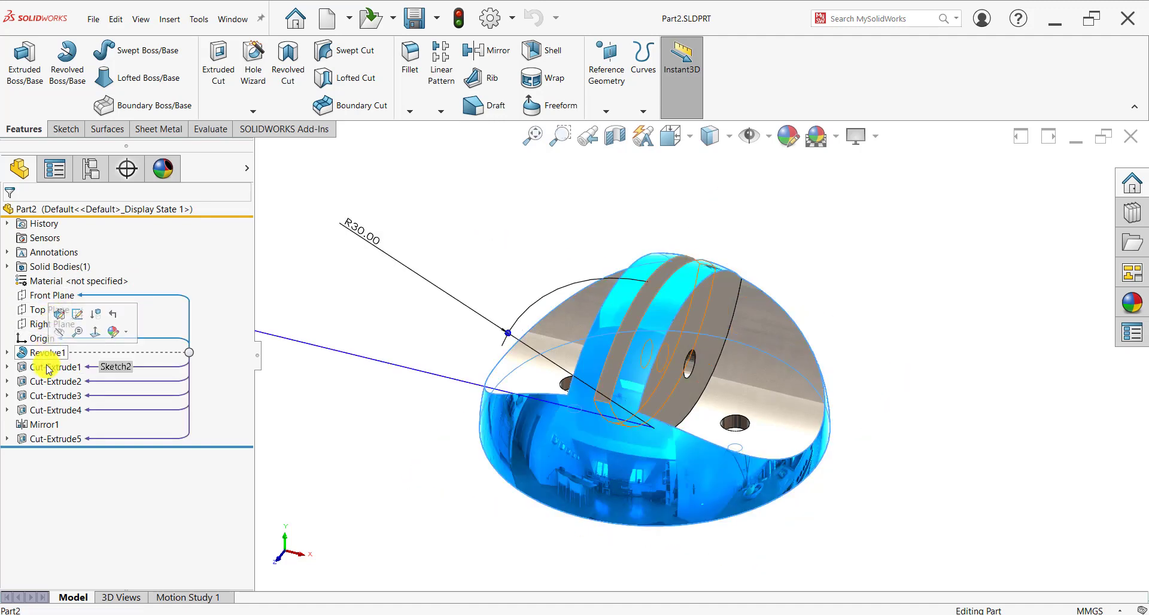
{"action": "left_click", "coordinate": [42, 367]}
{"action": "left_click", "coordinate": [41, 383]}
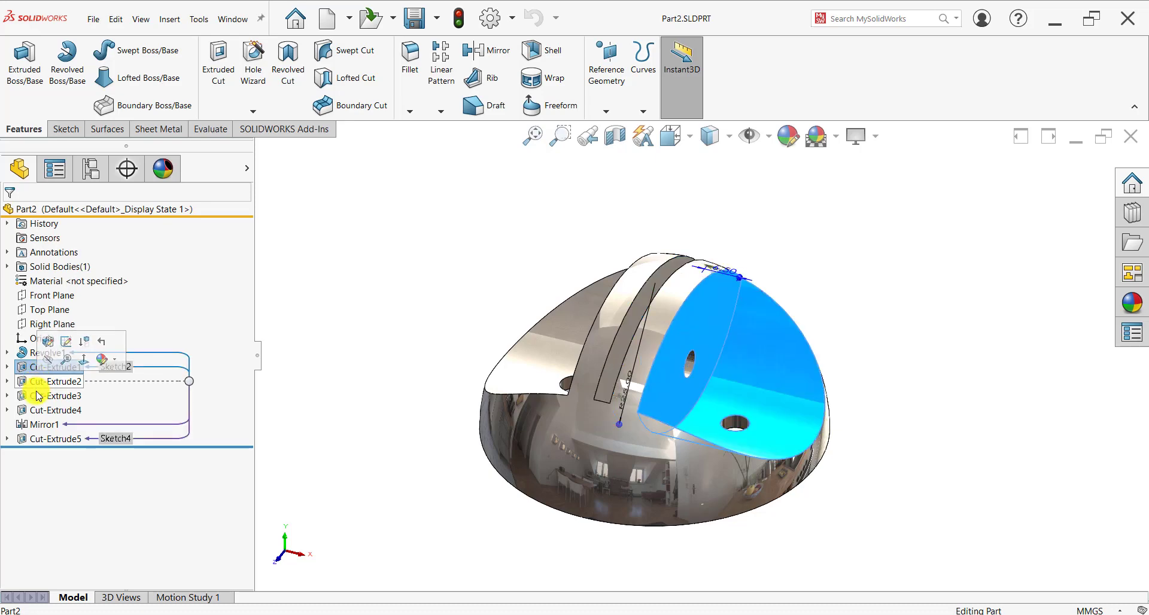
{"action": "left_click", "coordinate": [41, 397]}
{"action": "left_click", "coordinate": [41, 410]}
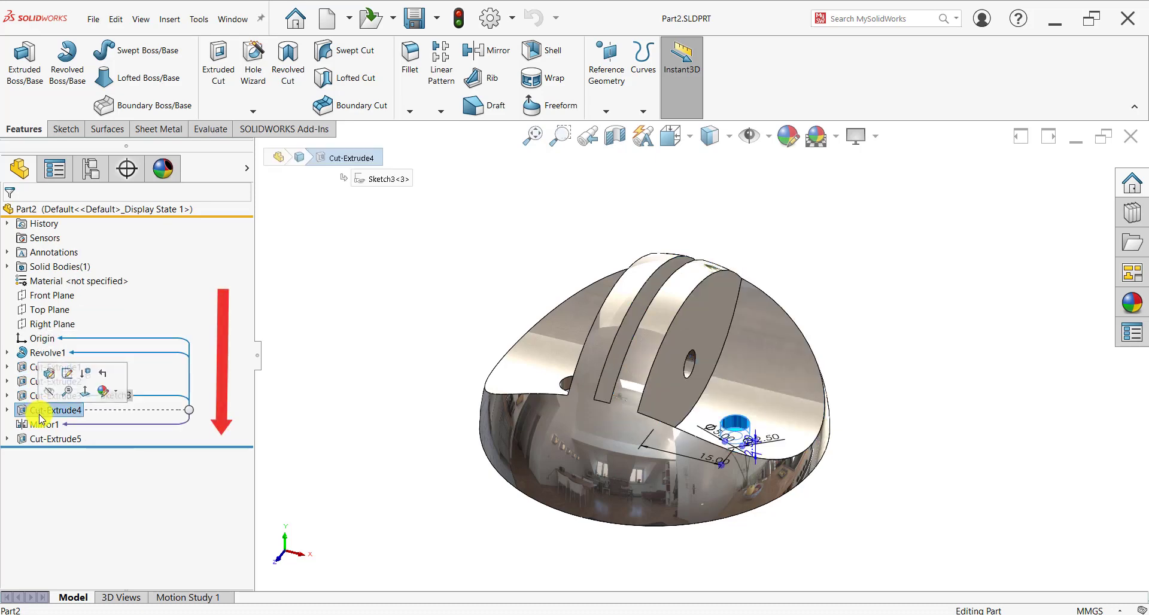
{"action": "left_click", "coordinate": [41, 425]}
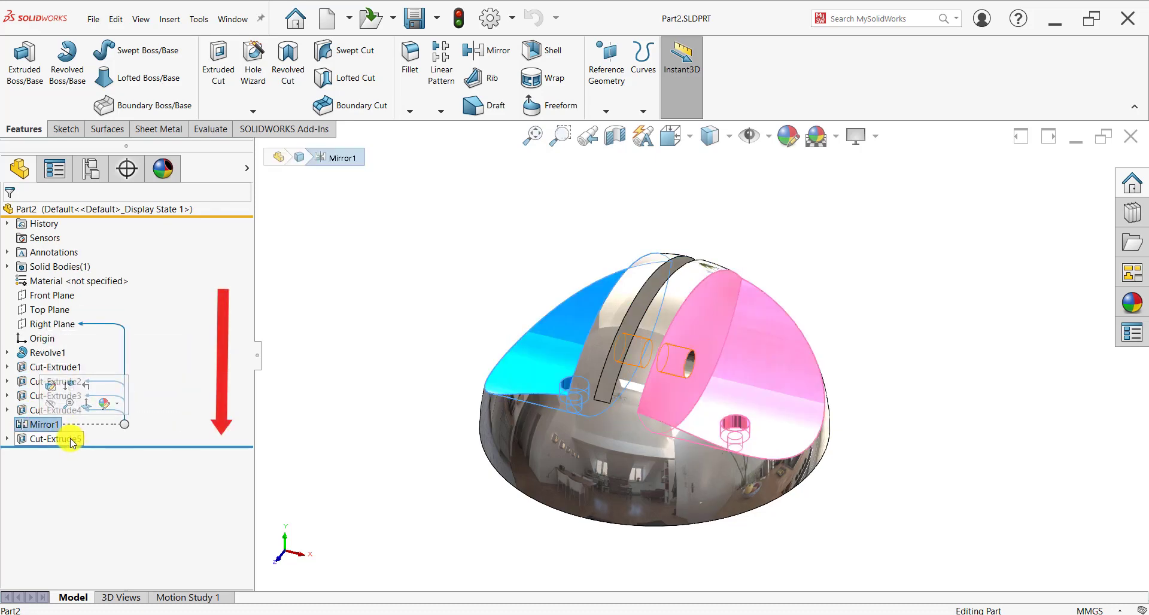
{"action": "left_click", "coordinate": [69, 439]}
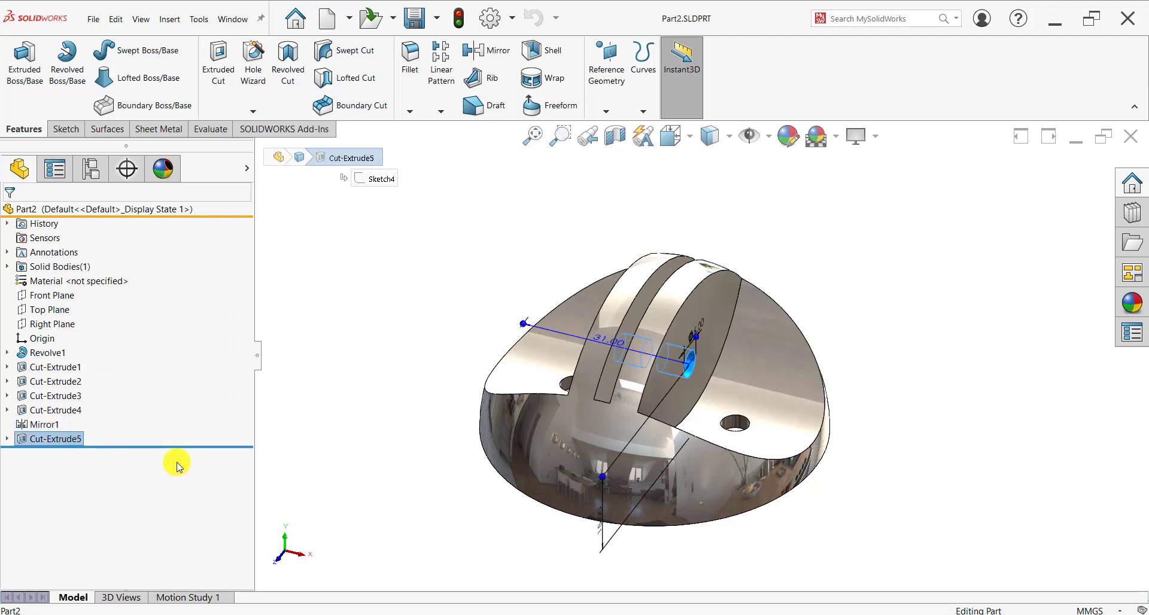
{"action": "left_click", "coordinate": [333, 393]}
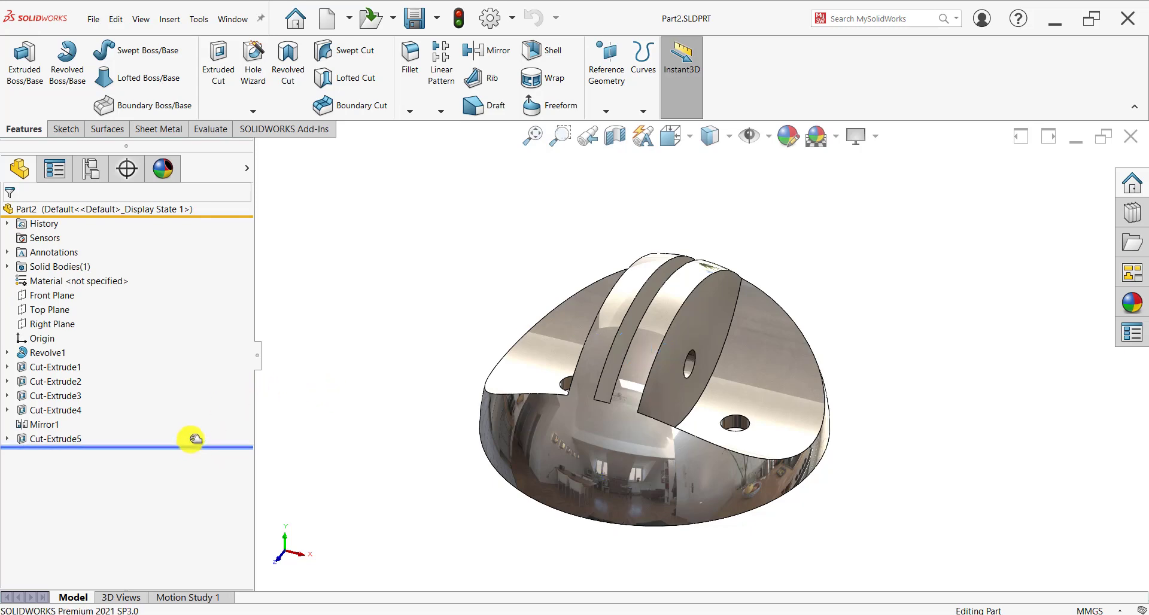
Roll the model back to just after Cut-Extrude1, forward to Mirror1, and on to the end of the feature tree
{"action": "left_click_drag", "start_coordinate": [195, 439], "coordinate": [206, 368]}
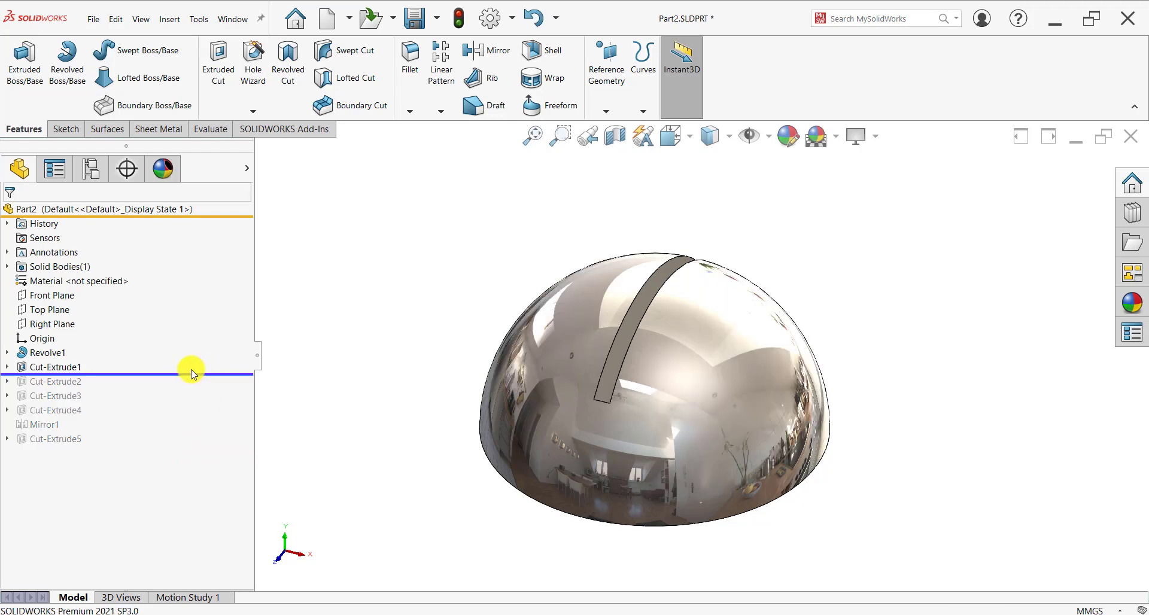
{"action": "left_click_drag", "start_coordinate": [186, 372], "coordinate": [169, 429]}
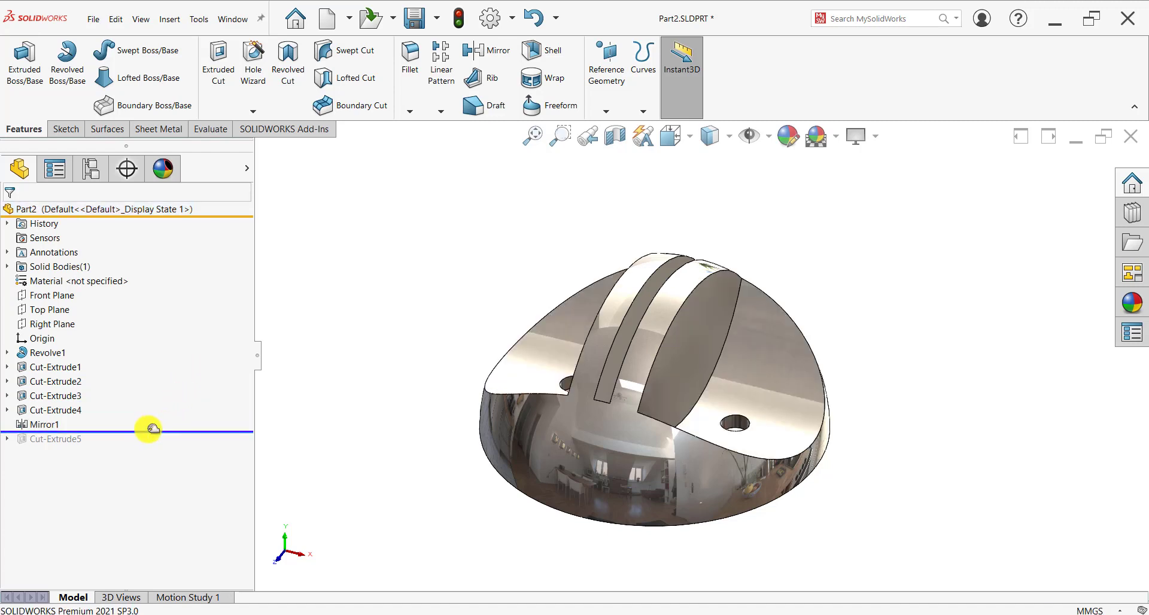
{"action": "right_click", "coordinate": [57, 411]}
{"action": "left_click", "coordinate": [218, 442]}
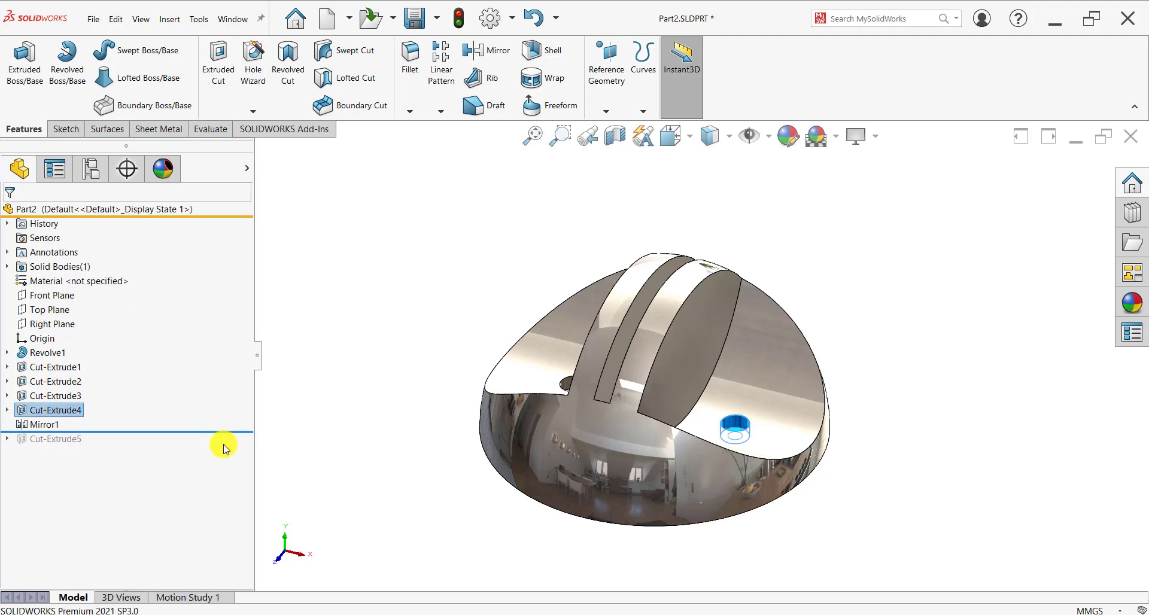
{"action": "left_click_drag", "start_coordinate": [229, 433], "coordinate": [226, 446]}
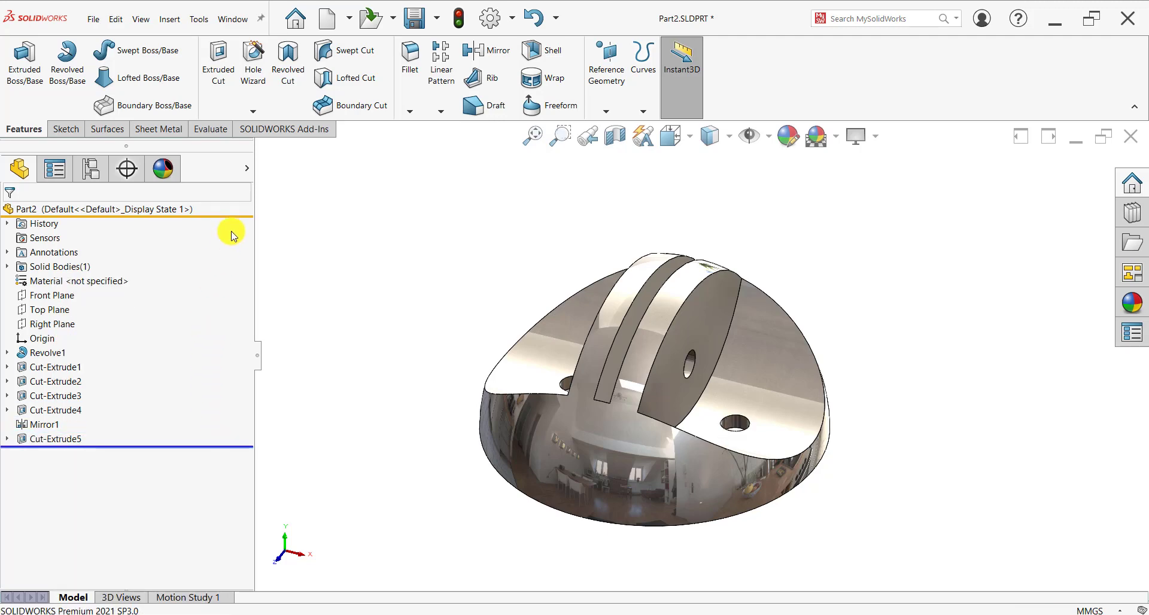
Freeze the features down to Cut-Extrude3 with the freeze bar, and unfreeze them by returning the bar to the top of the tree
{"action": "left_click", "coordinate": [240, 218]}
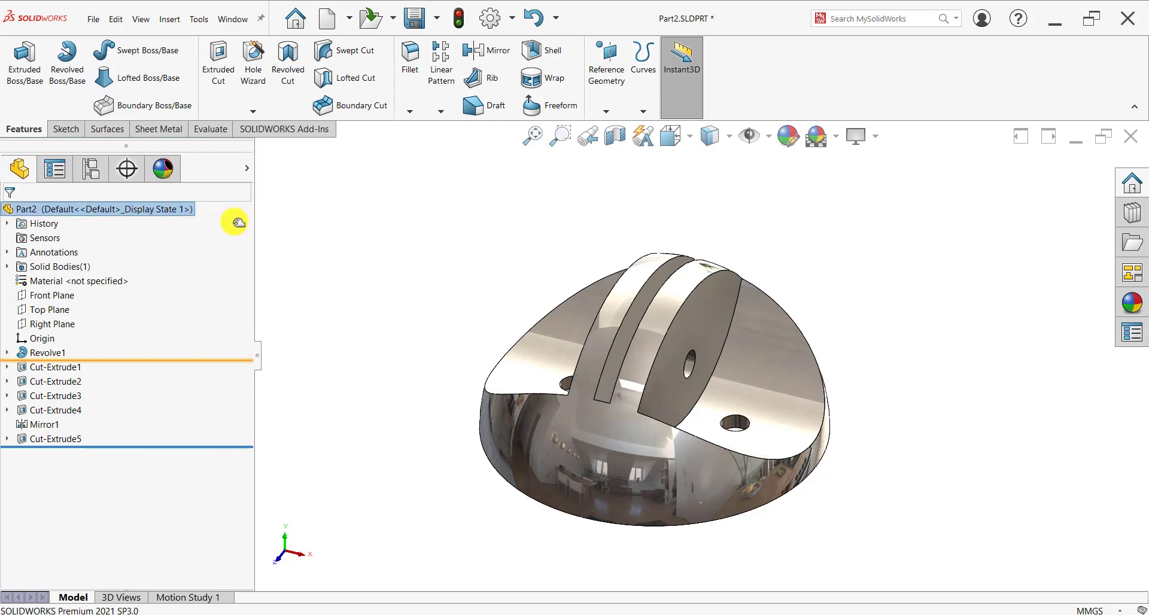
{"action": "left_click_drag", "start_coordinate": [214, 343], "coordinate": [192, 407]}
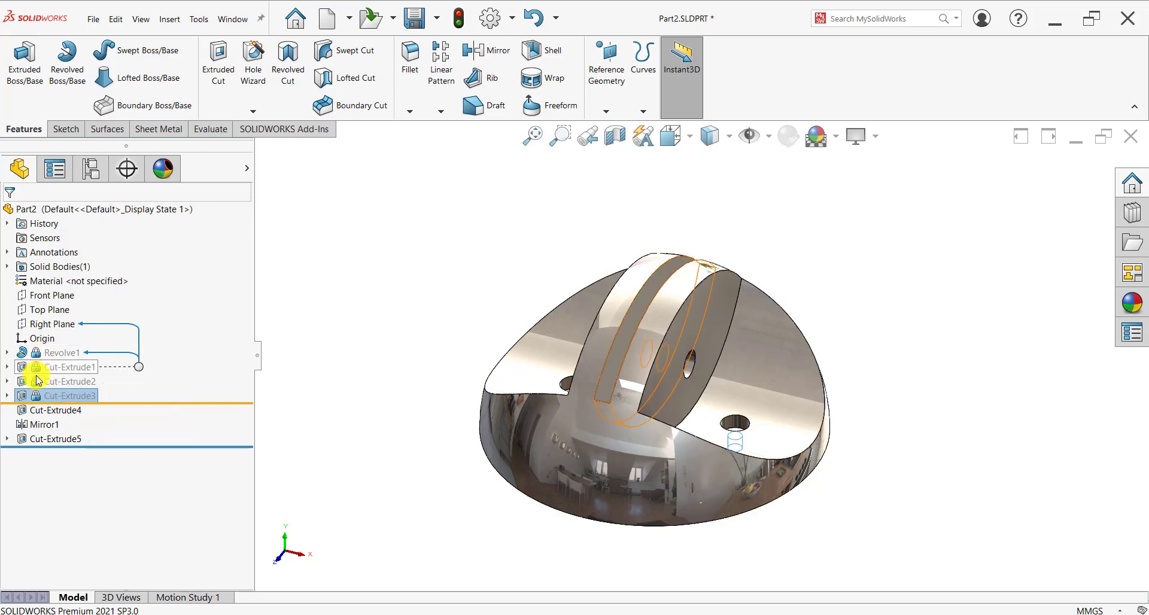
{"action": "left_click_drag", "start_coordinate": [165, 403], "coordinate": [172, 219]}
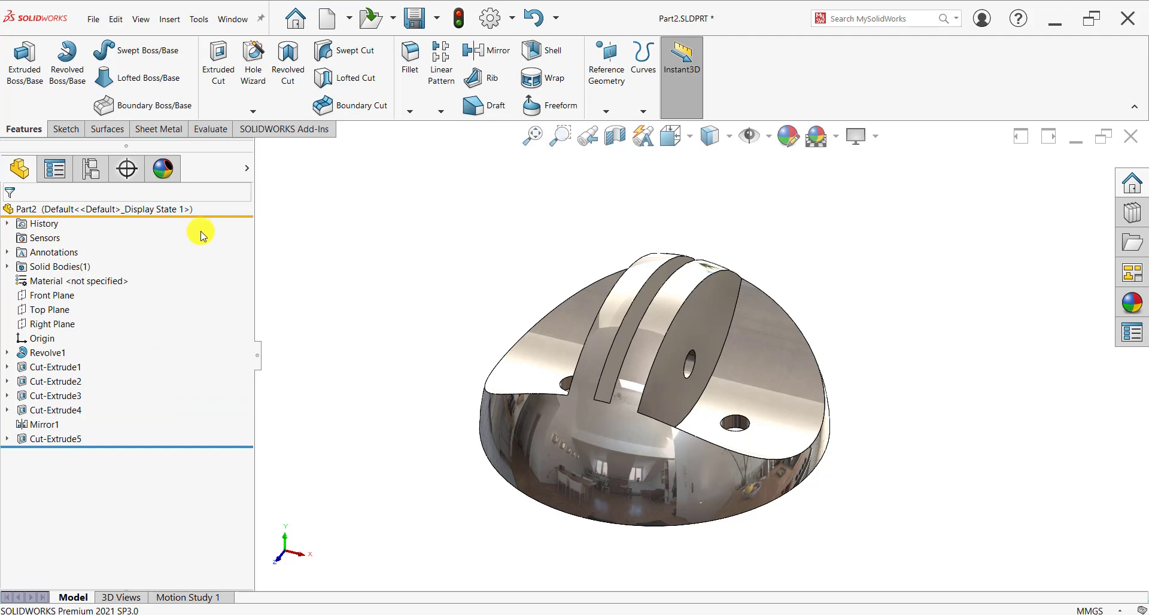
Check the Enable Freeze bar setting in the general system options and accept the dialog
{"action": "left_click", "coordinate": [205, 30]}
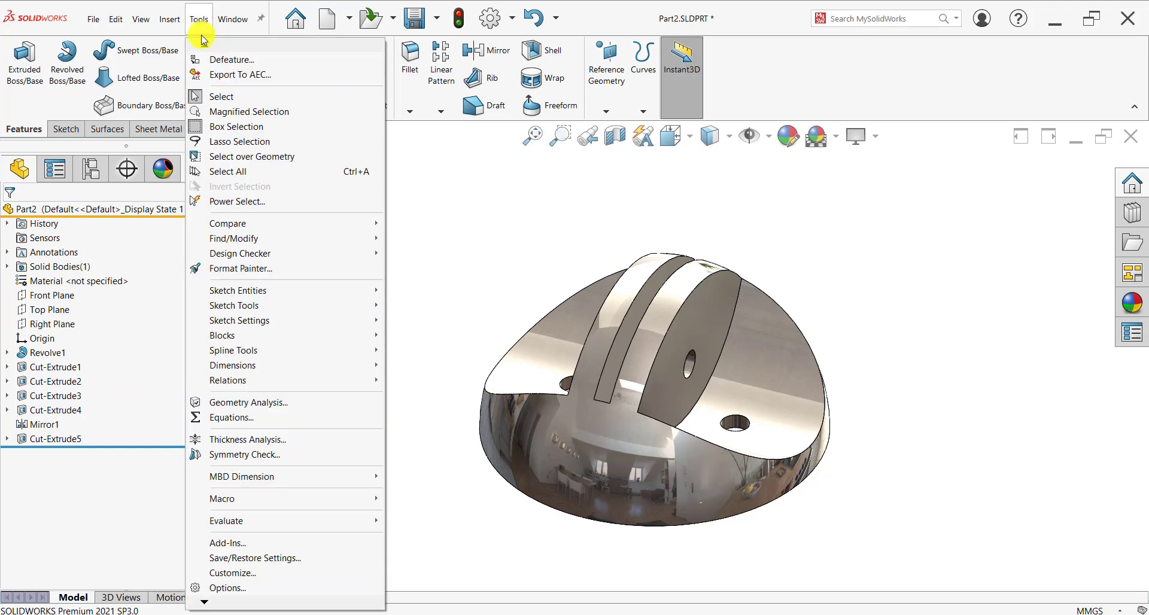
{"action": "left_click", "coordinate": [232, 589]}
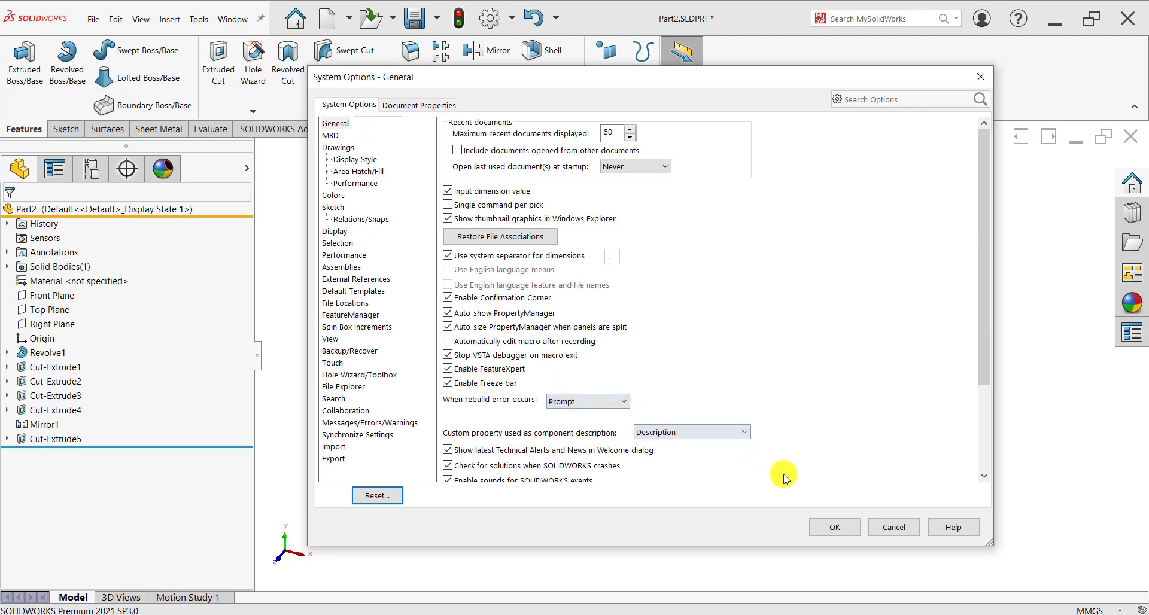
{"action": "left_click", "coordinate": [833, 527]}
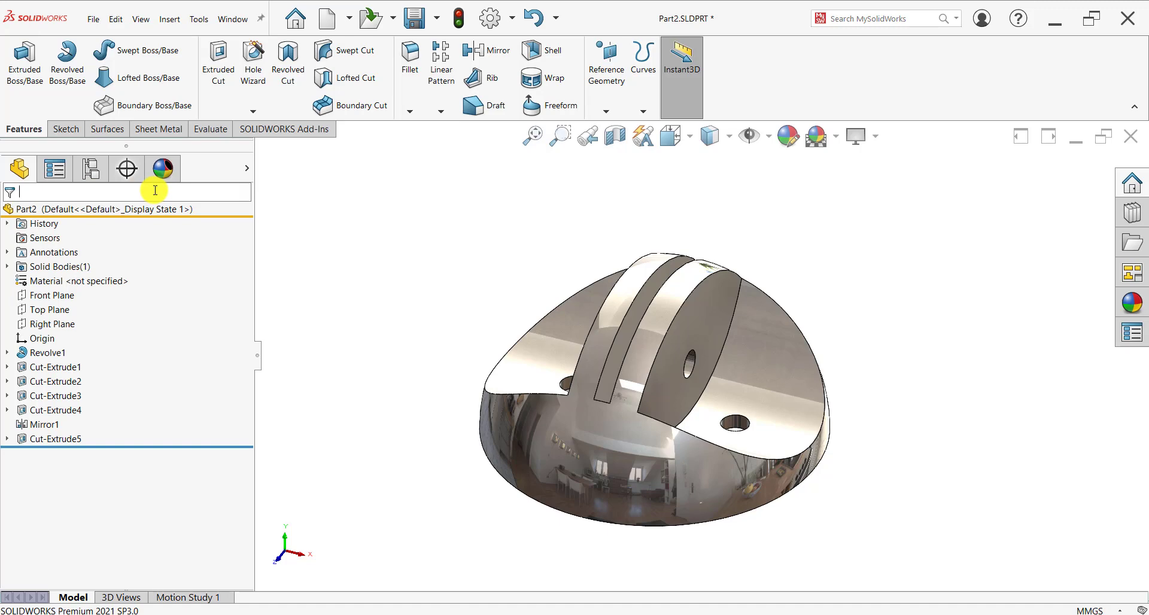
Filter the FeatureManager design tree by "cut" and clear the filter
{"action": "type", "text": "c"}
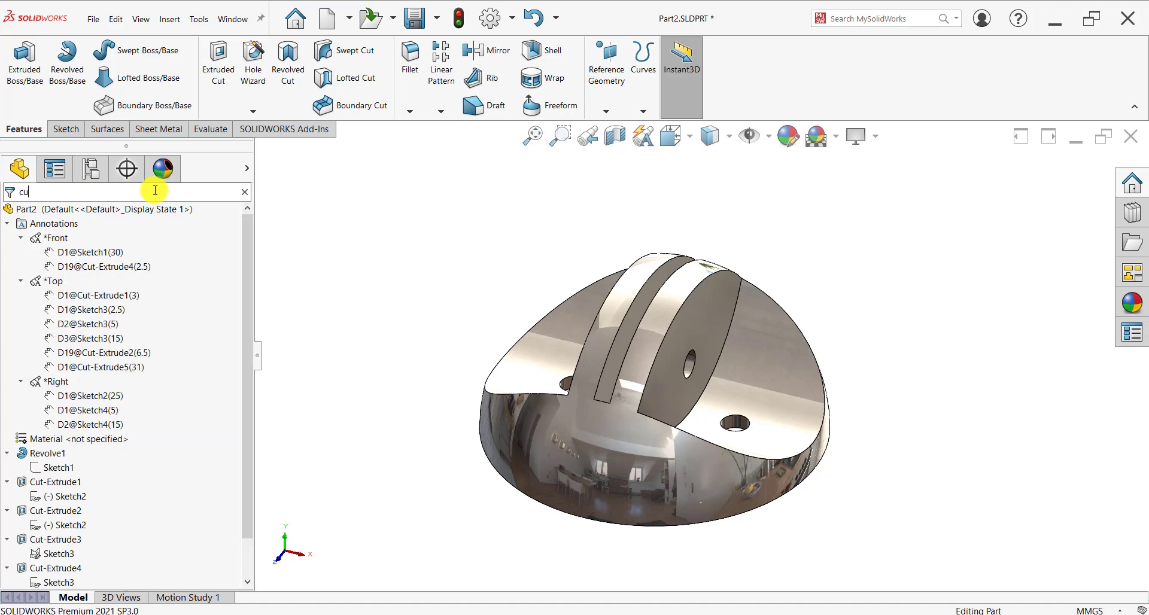
{"action": "type", "text": "u"}
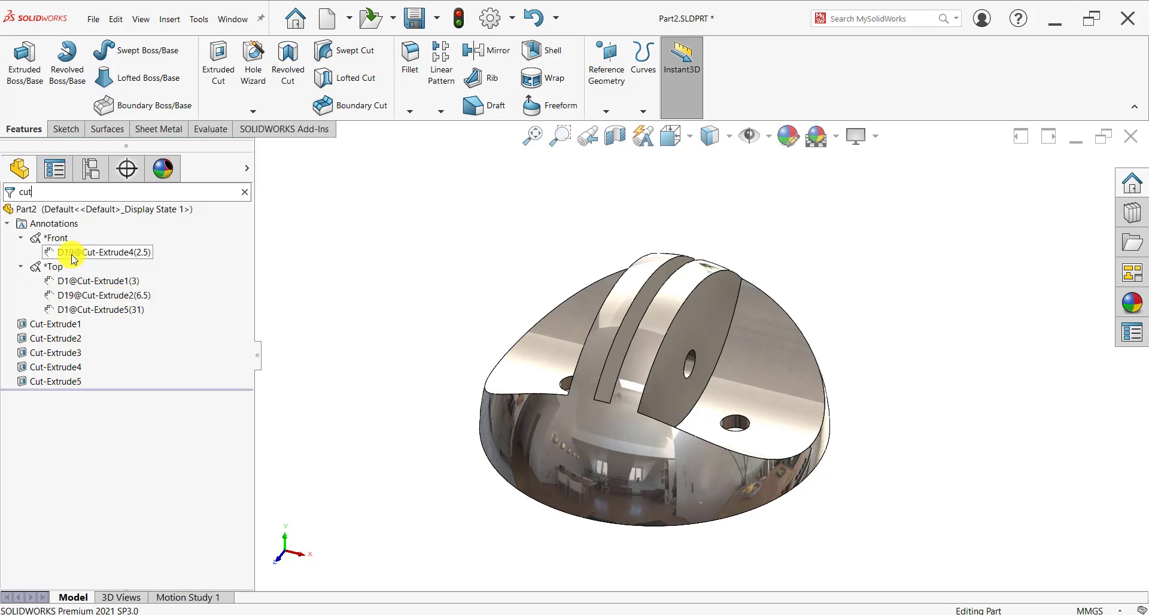
{"action": "left_click", "coordinate": [246, 193]}
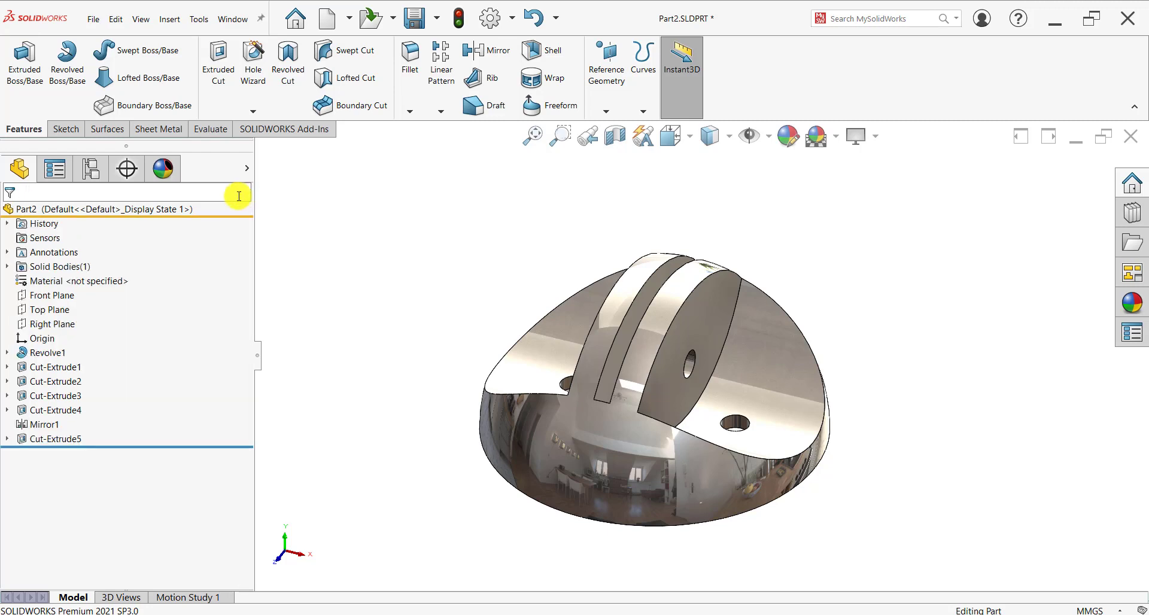
Look at the PropertyManager, open Cut-Extrude1 for editing to examine its parameters, and accept the feature without changes
{"action": "left_click", "coordinate": [57, 176]}
{"action": "left_click", "coordinate": [20, 173]}
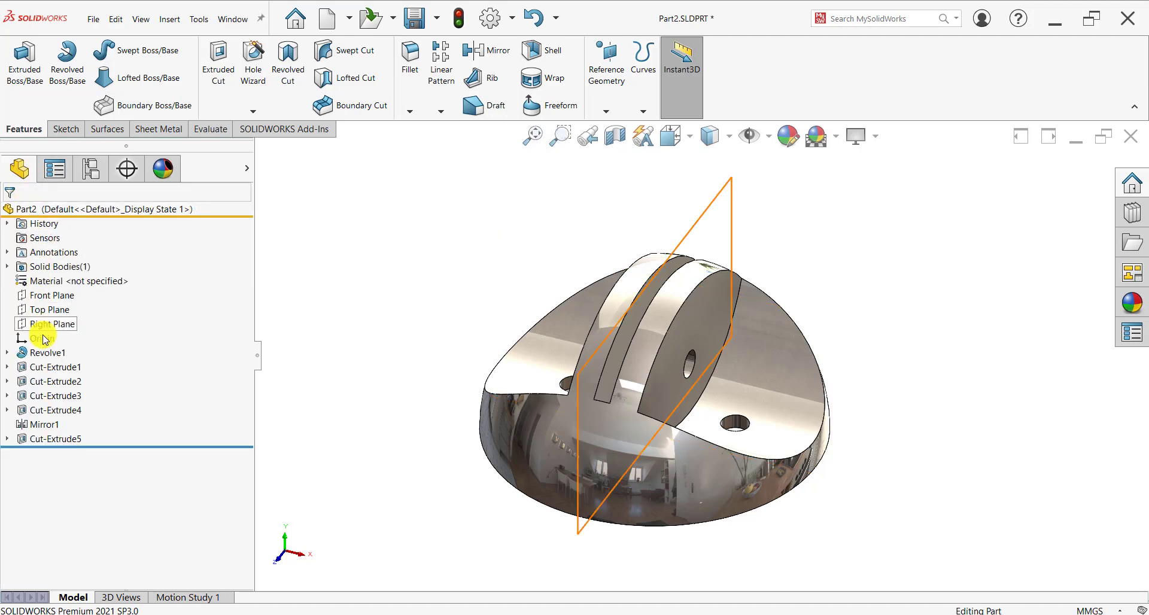
{"action": "right_click", "coordinate": [51, 367]}
{"action": "left_click", "coordinate": [60, 318]}
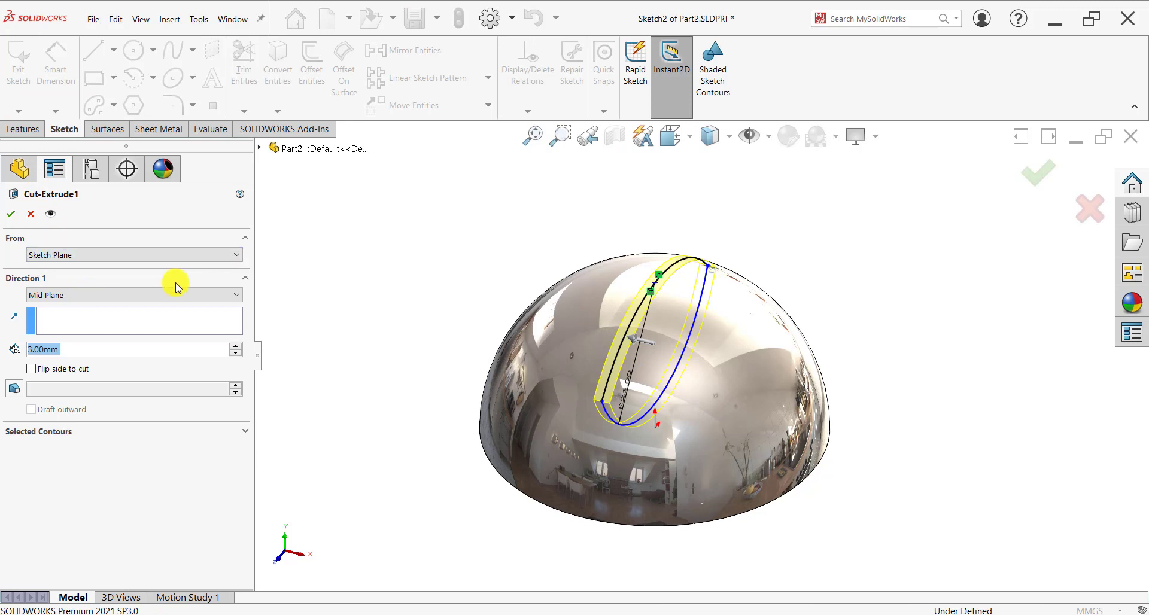
{"action": "left_click", "coordinate": [11, 215]}
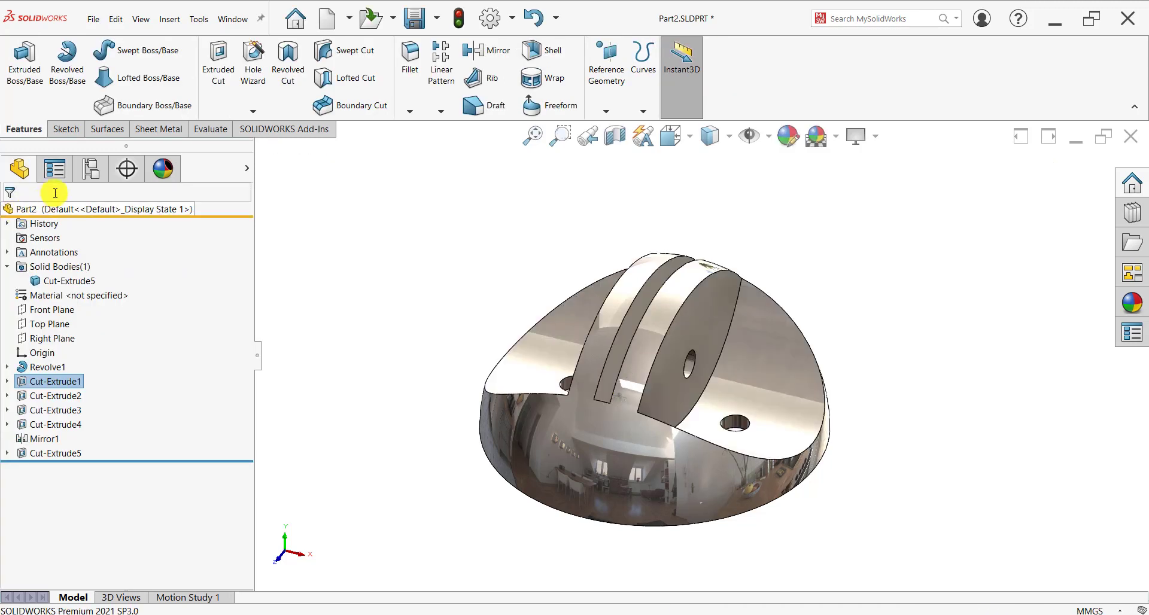
Examine the part's configurations and display states, selecting the Default configuration
{"action": "left_click", "coordinate": [90, 172]}
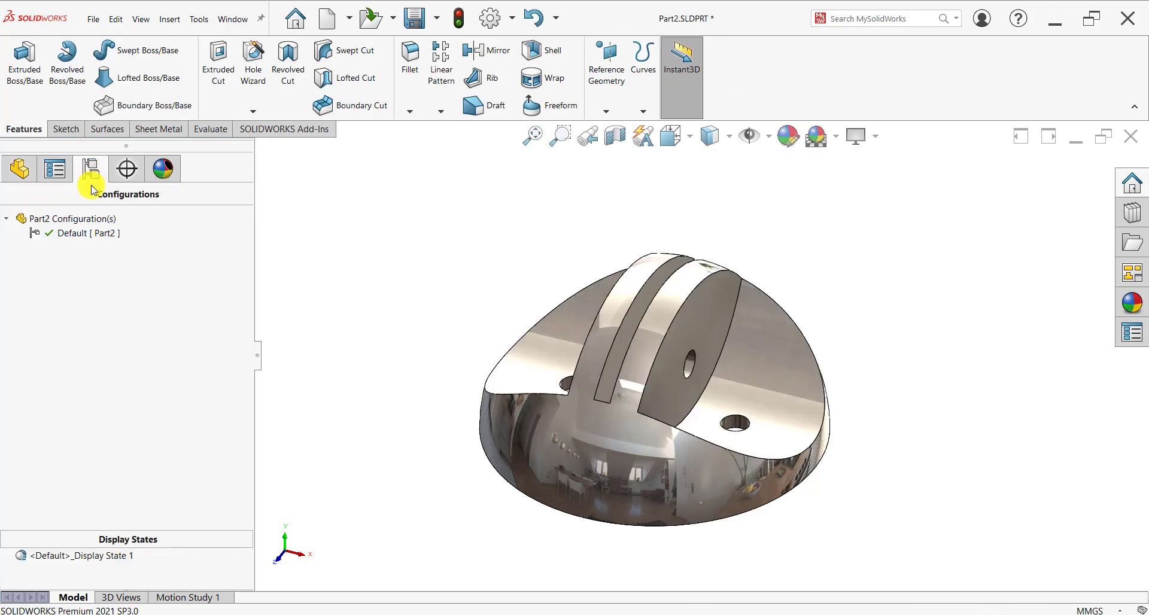
{"action": "right_click", "coordinate": [91, 252]}
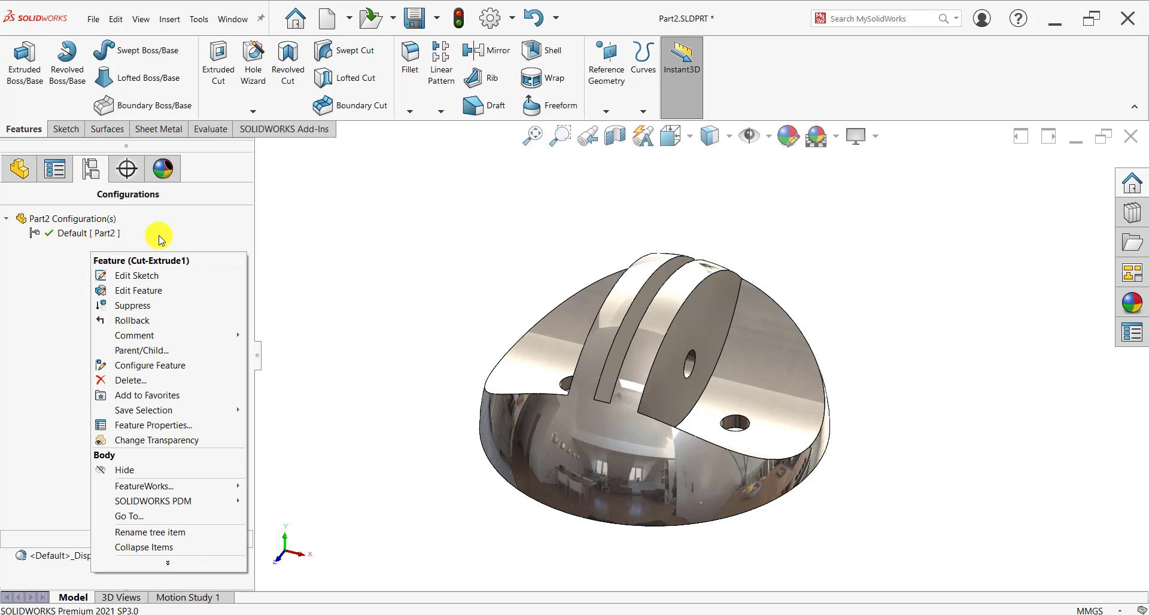
{"action": "left_click", "coordinate": [109, 233]}
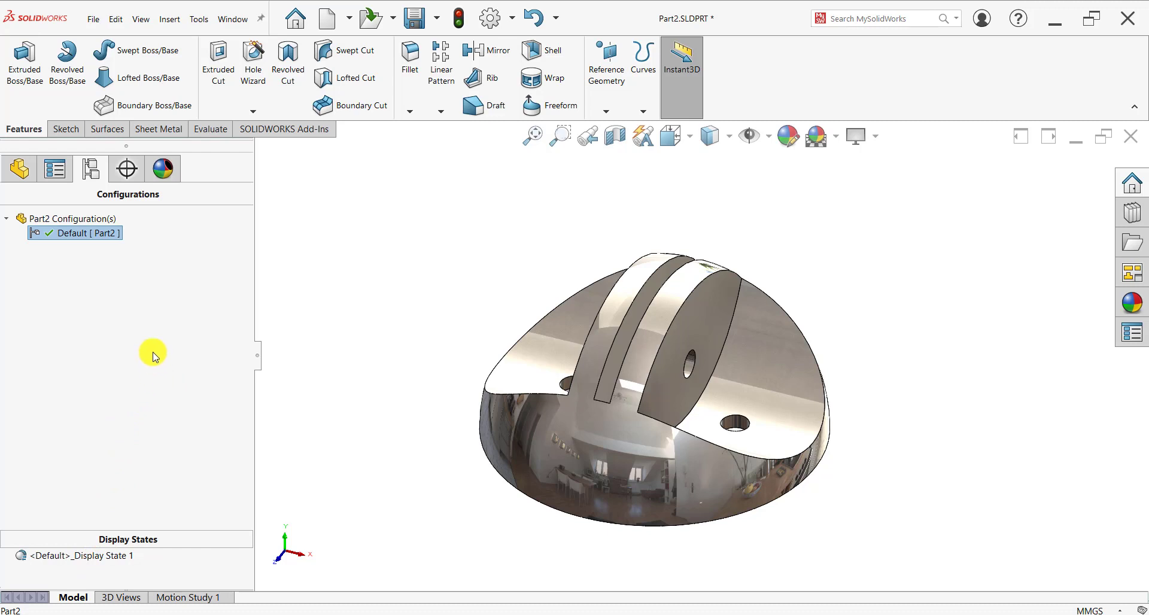
Look through the DimXpert tools and the part's appearances, and return to the feature tree in a slightly wider pane
{"action": "left_click", "coordinate": [134, 176]}
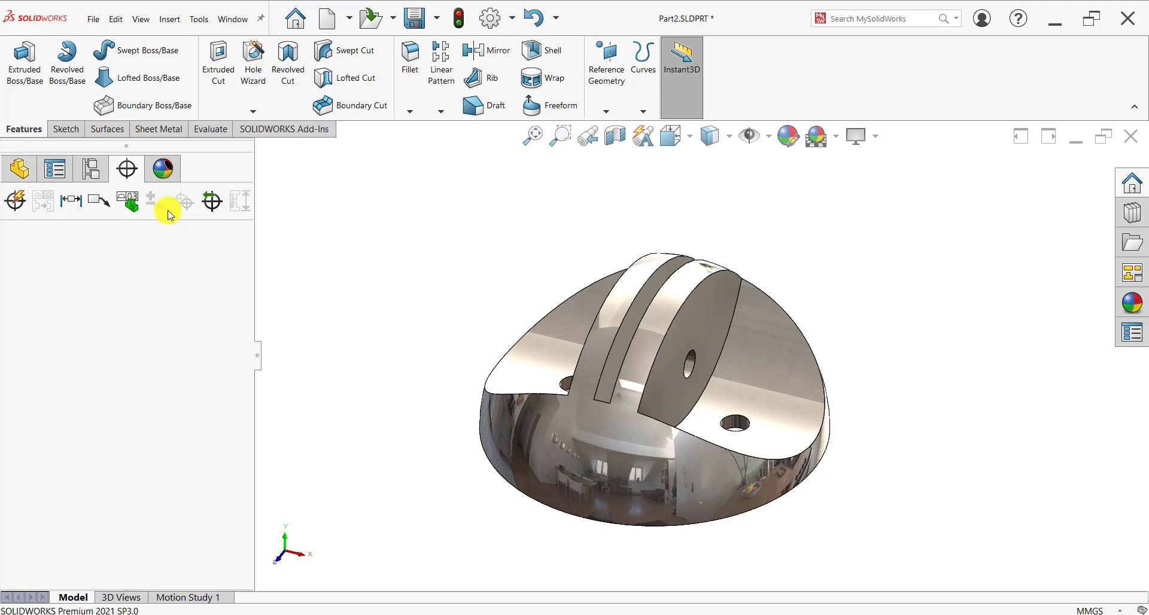
{"action": "left_click", "coordinate": [165, 172]}
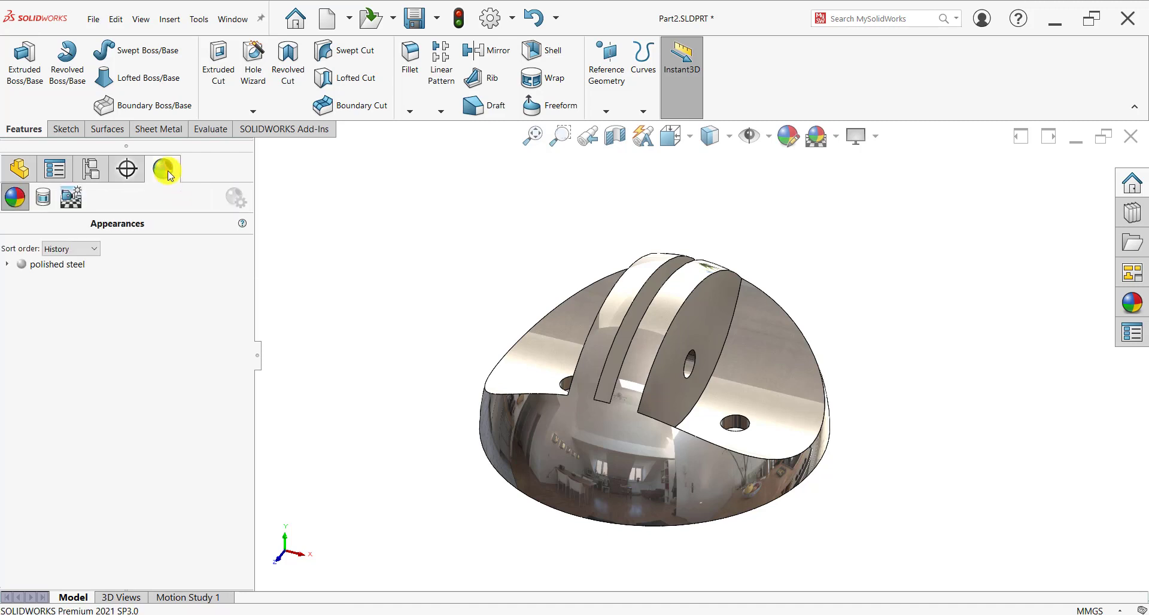
{"action": "left_click_drag", "start_coordinate": [256, 346], "coordinate": [272, 353]}
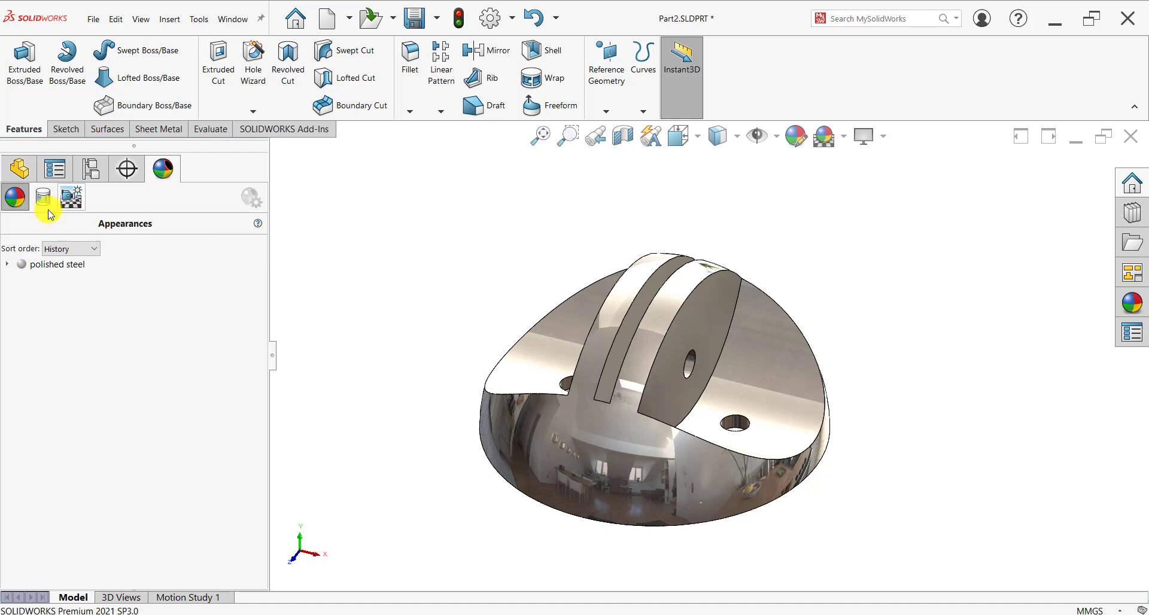
{"action": "left_click", "coordinate": [20, 169]}
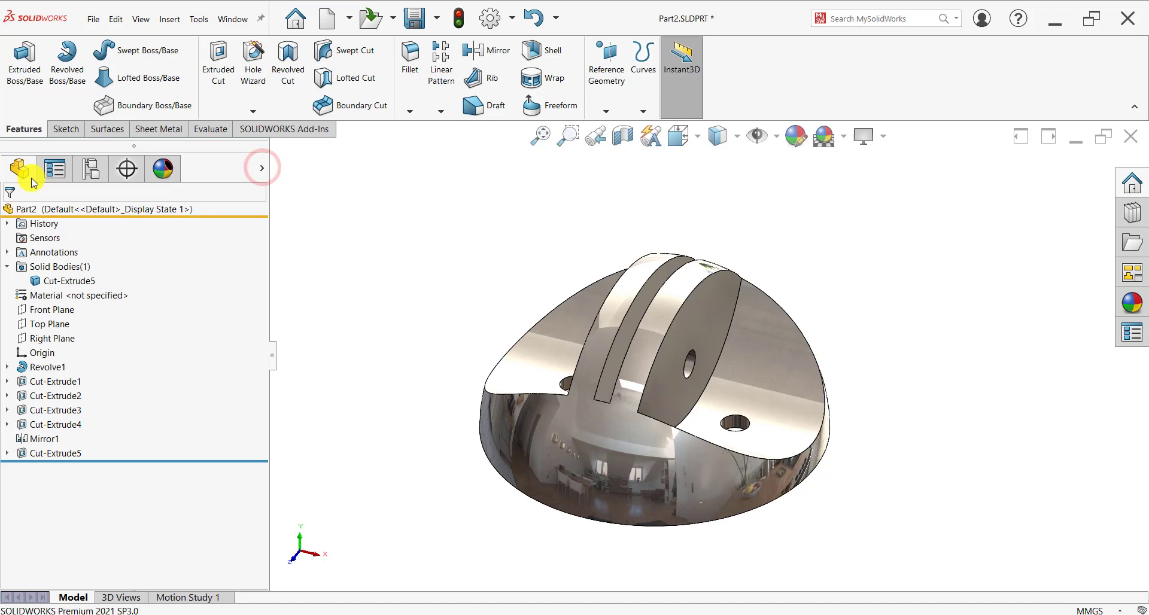
Expand the display pane, hide and show the Cut-Extrude5 solid body from it, and collapse the pane
{"action": "left_click", "coordinate": [259, 172]}
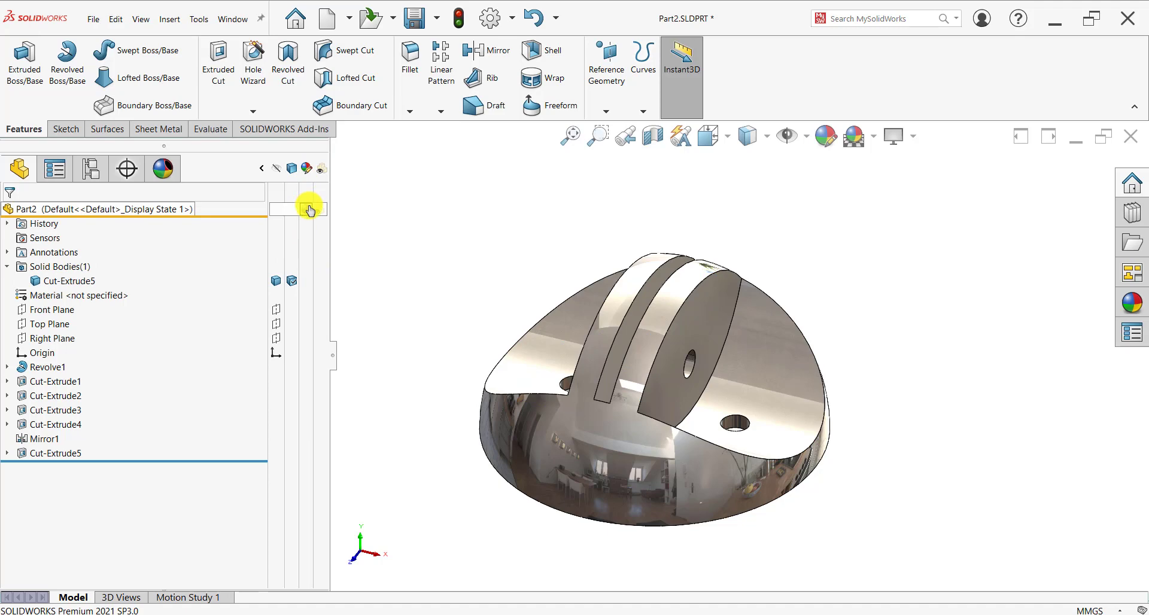
{"action": "mouse_move", "coordinate": [304, 211]}
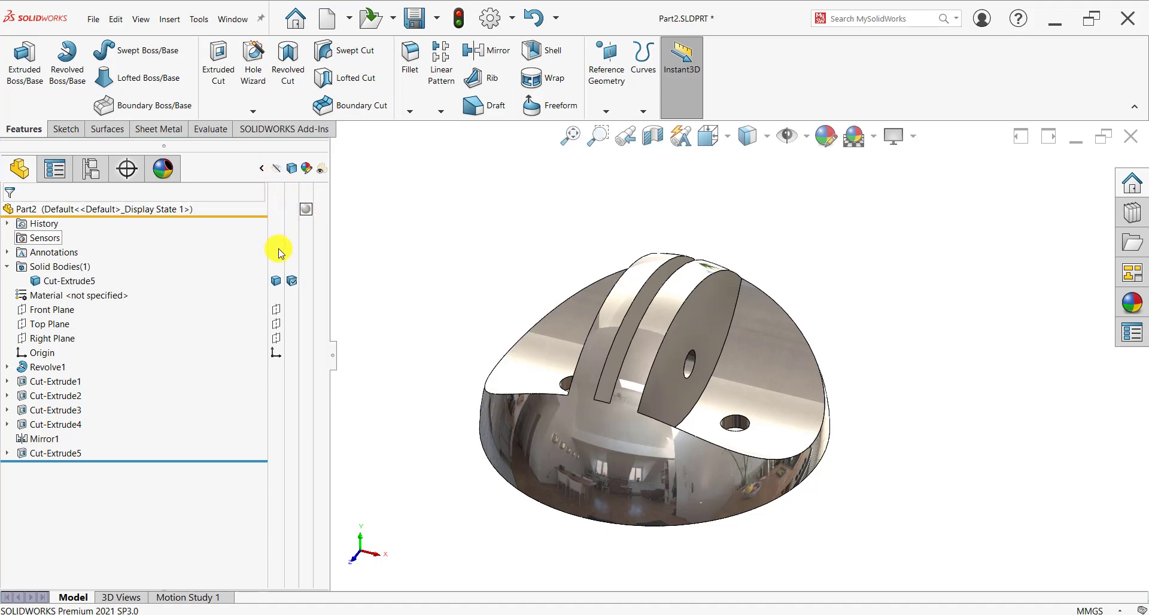
{"action": "left_click", "coordinate": [279, 282]}
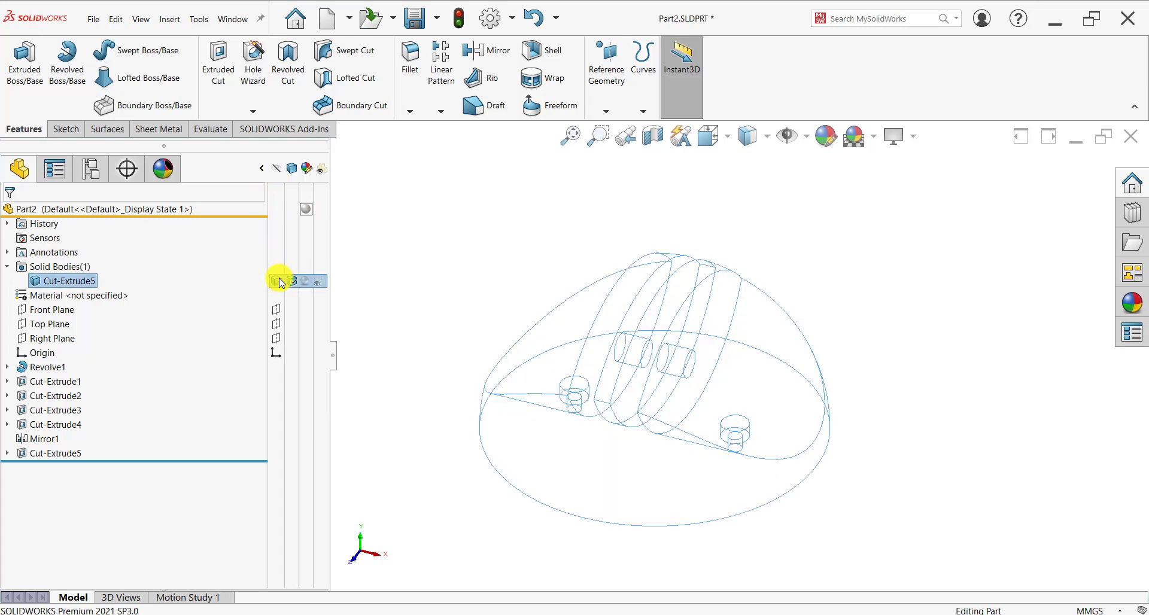
{"action": "left_click", "coordinate": [279, 282]}
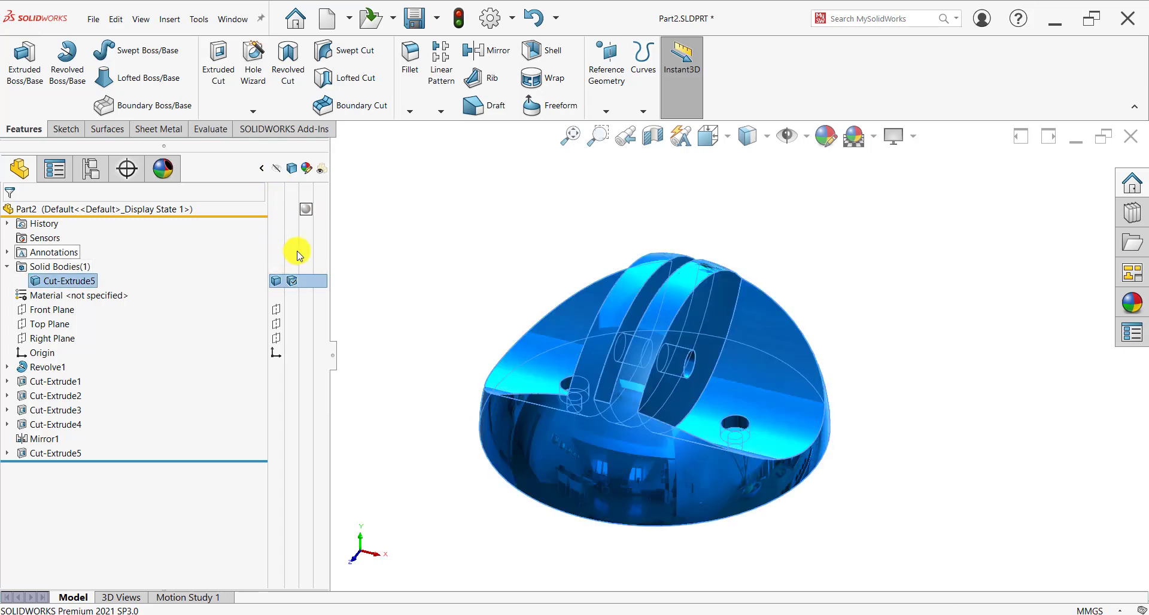
{"action": "left_click", "coordinate": [397, 323]}
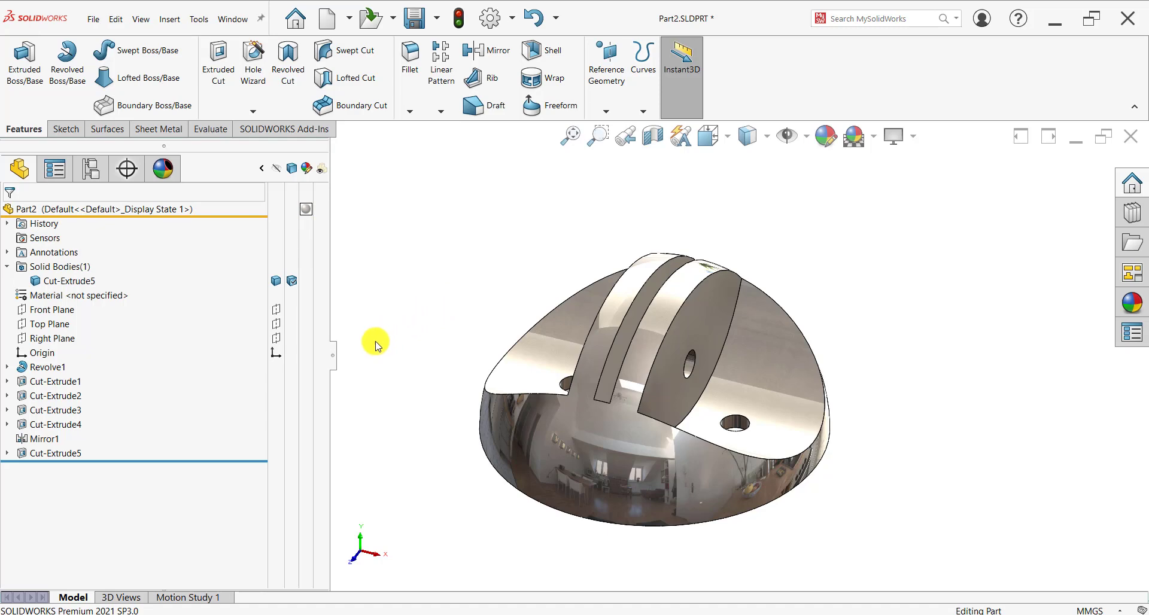
{"action": "left_click", "coordinate": [261, 168]}
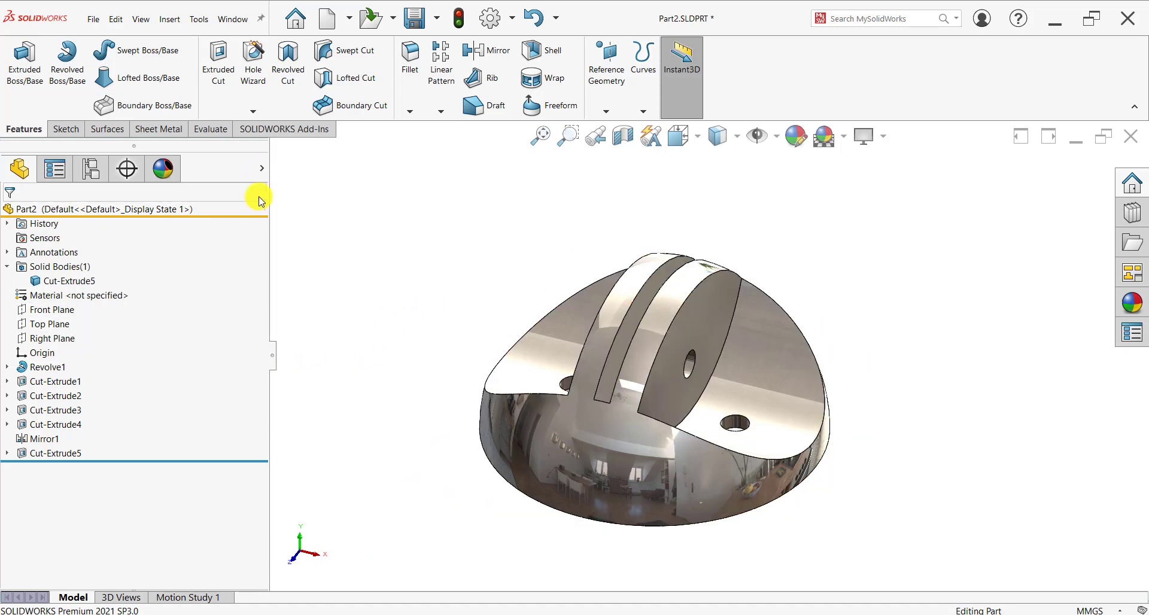
Narrow the feature tree pane, and look through SOLIDWORKS Resources and the Design Library in a widened task pane
{"action": "left_click_drag", "start_coordinate": [265, 358], "coordinate": [185, 353]}
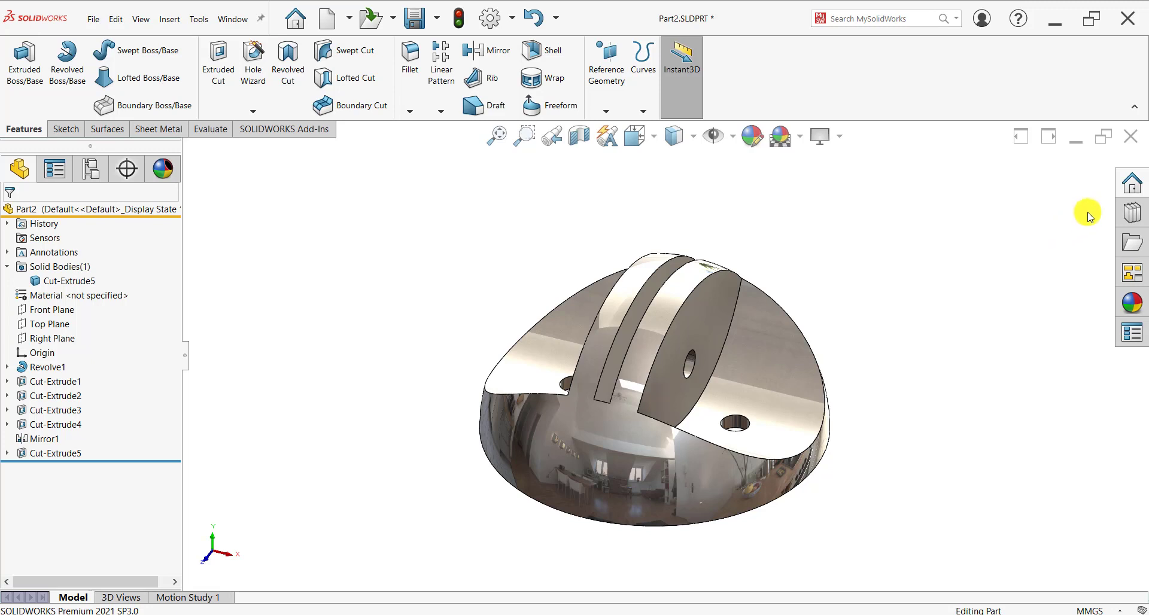
{"action": "left_click", "coordinate": [1126, 187]}
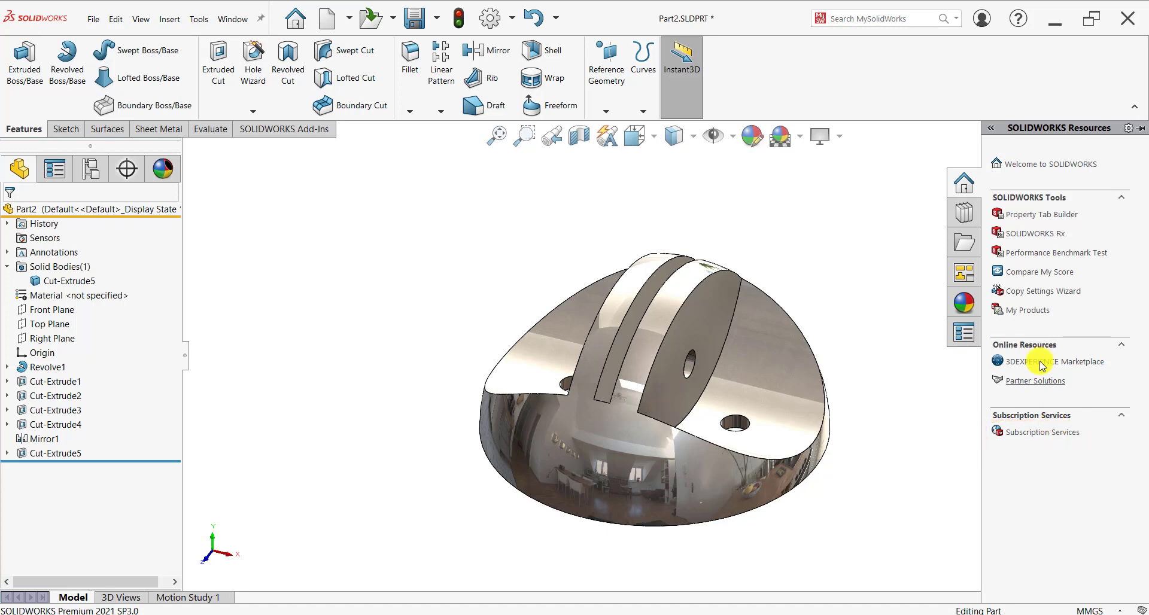
{"action": "left_click", "coordinate": [965, 212]}
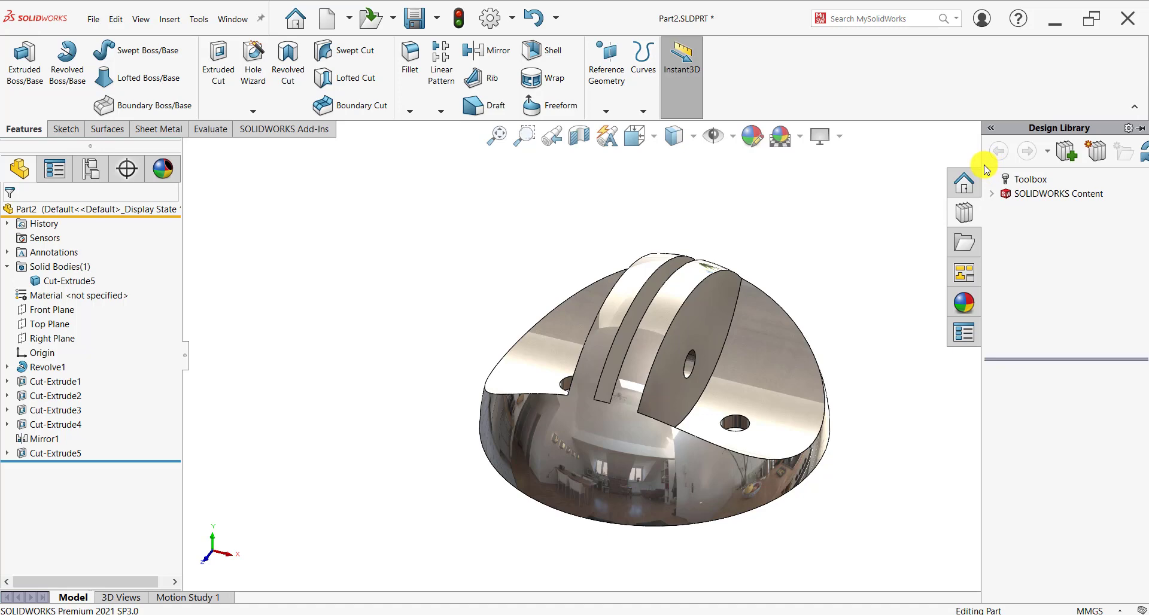
{"action": "left_click_drag", "start_coordinate": [980, 165], "coordinate": [873, 168]}
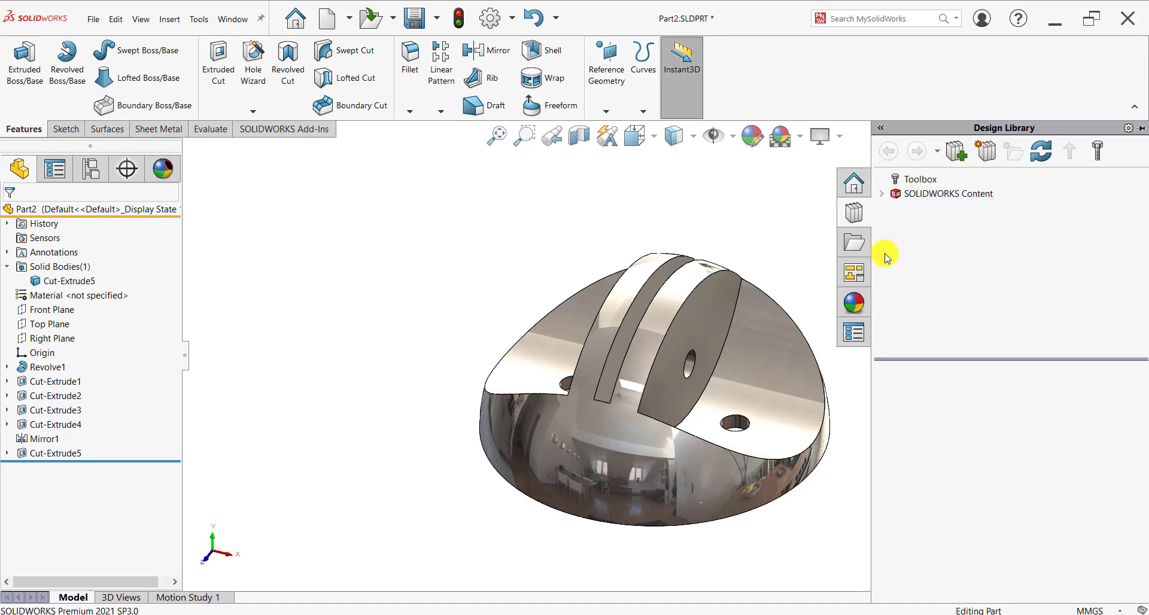
Look through the Desktop contents in the task pane's File Explorer and collapse the folder again
{"action": "left_click", "coordinate": [861, 243]}
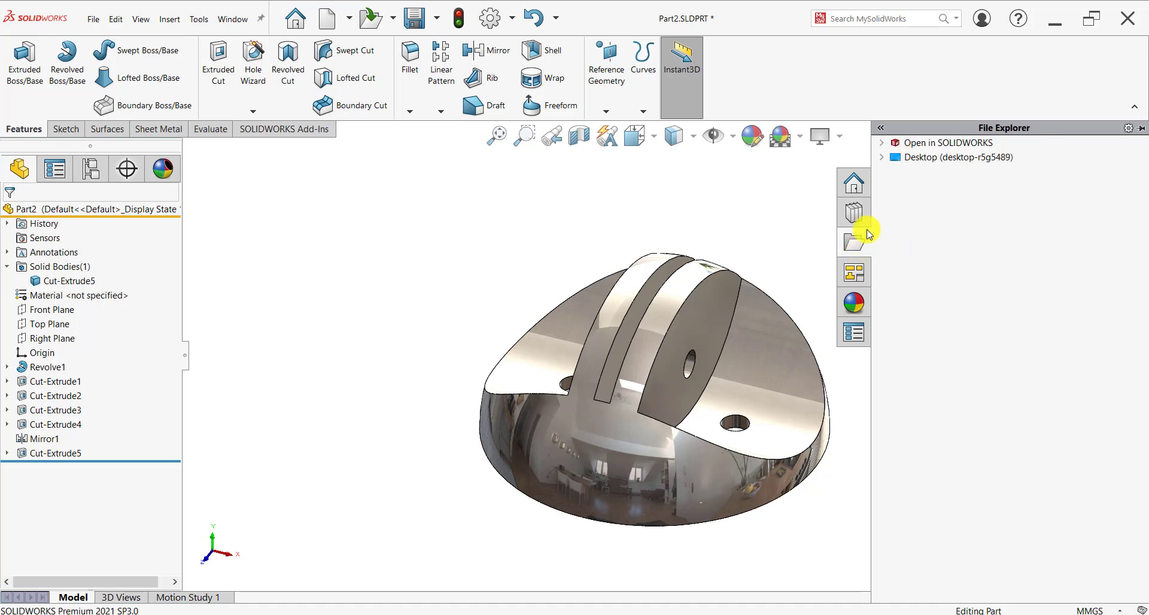
{"action": "left_click", "coordinate": [883, 159]}
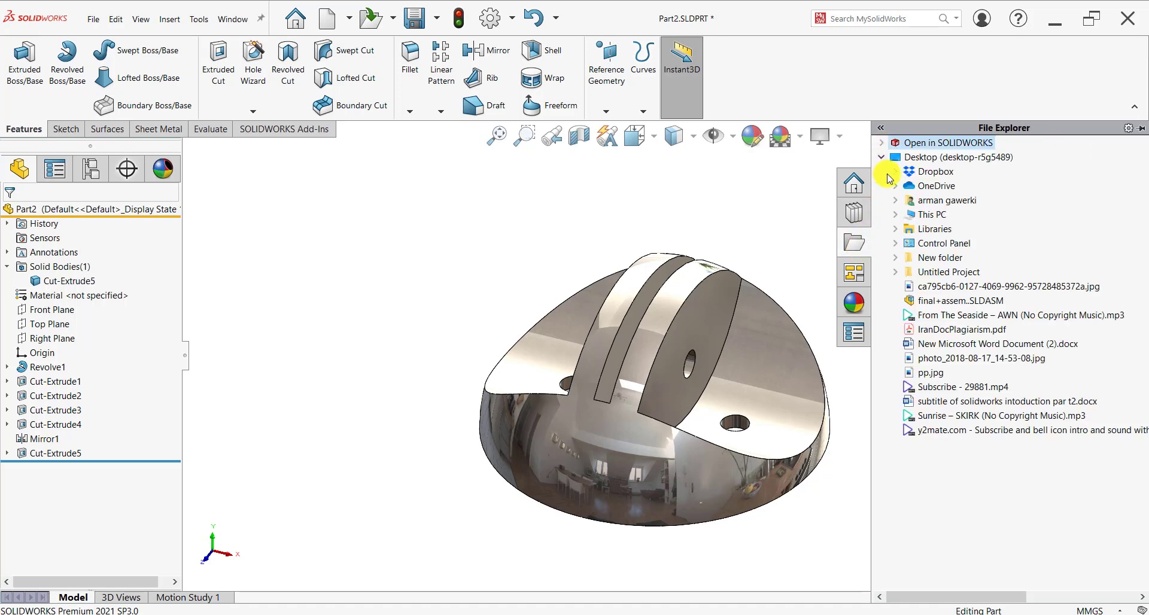
{"action": "left_click", "coordinate": [884, 158]}
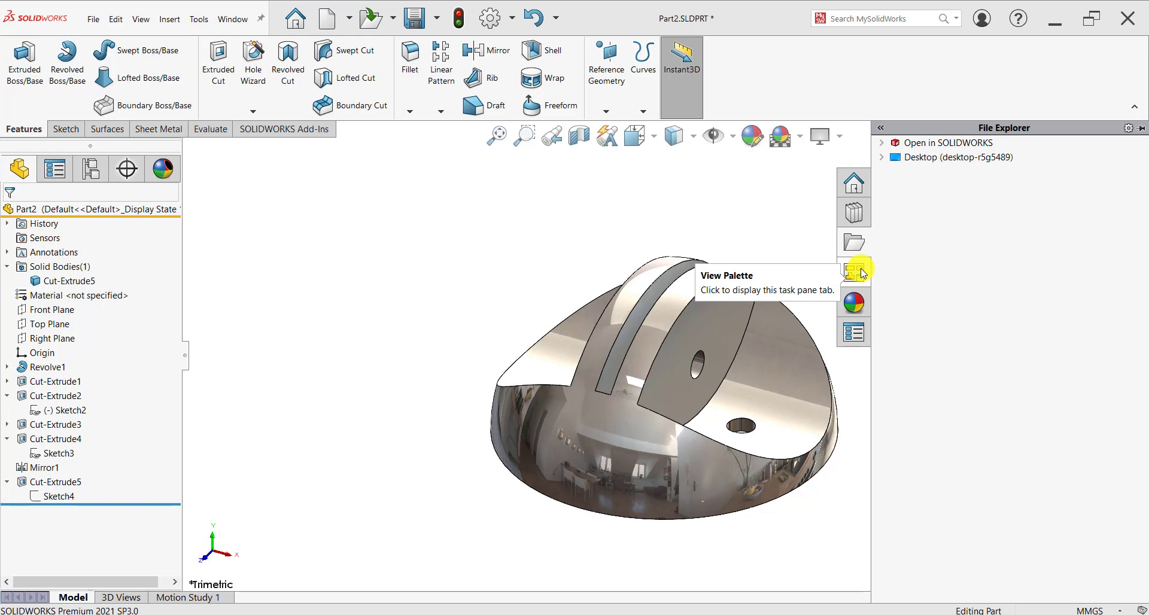
Browse the Appearances, Scenes and Decals categories in the task pane, and look at the custom properties page
{"action": "left_click", "coordinate": [852, 304]}
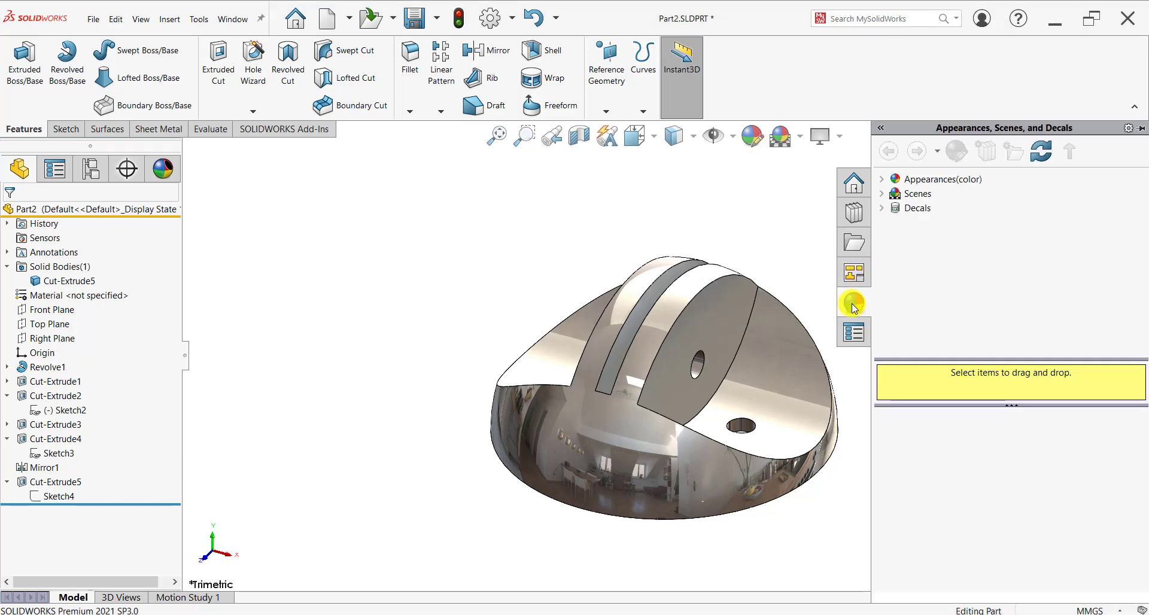
{"action": "left_click", "coordinate": [882, 183]}
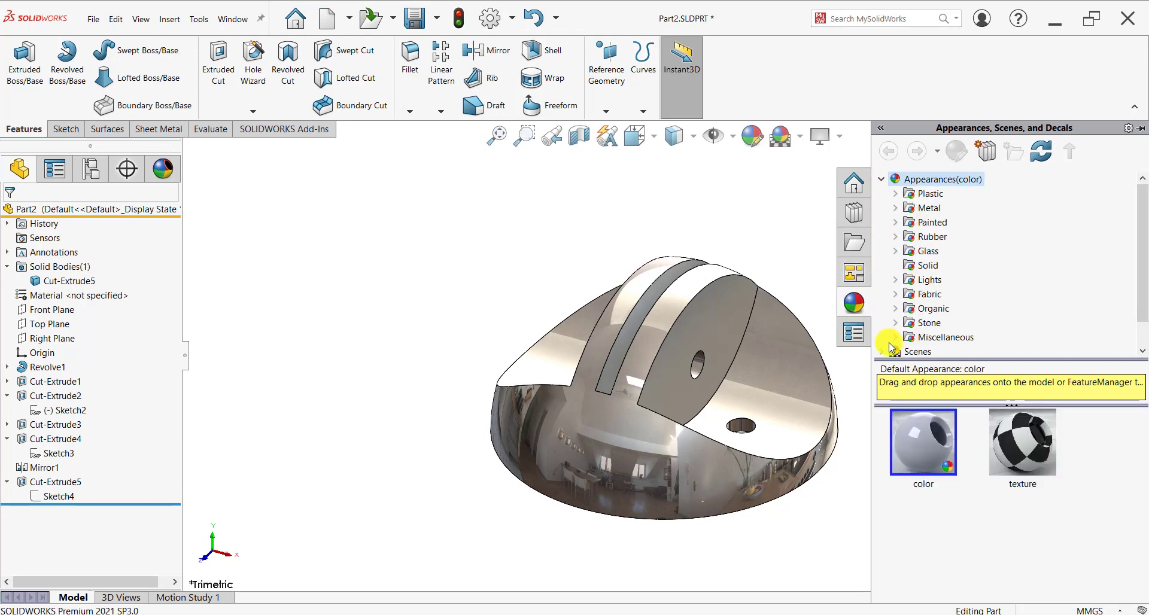
{"action": "scroll", "coordinate": [890, 348], "scroll_direction": "down", "scroll_amount": 1}
{"action": "left_click", "coordinate": [881, 323]}
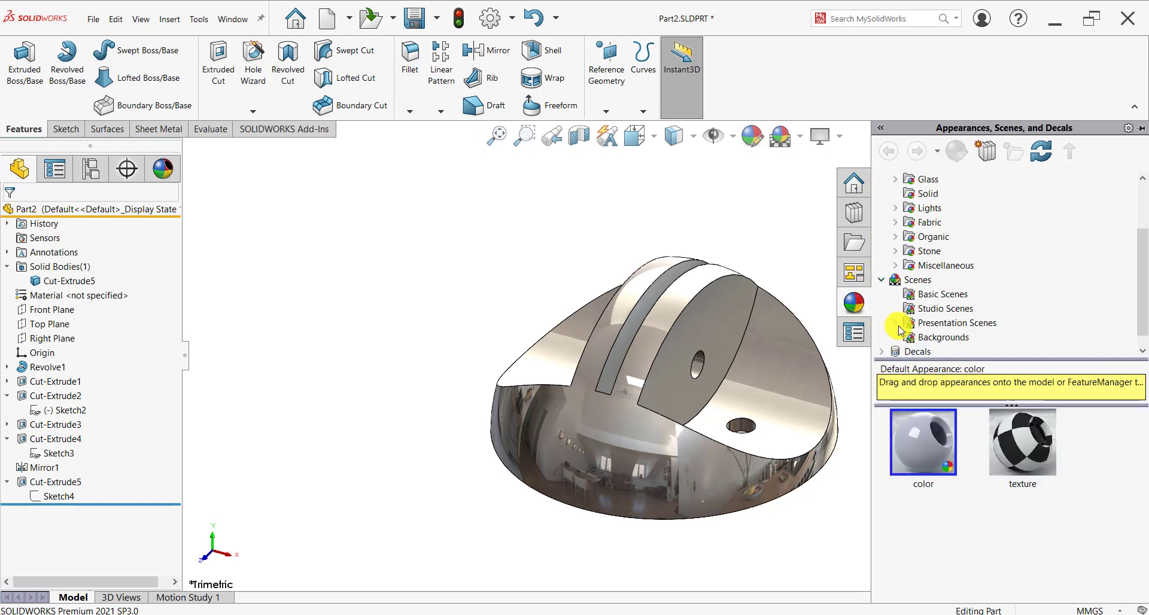
{"action": "left_click", "coordinate": [882, 352]}
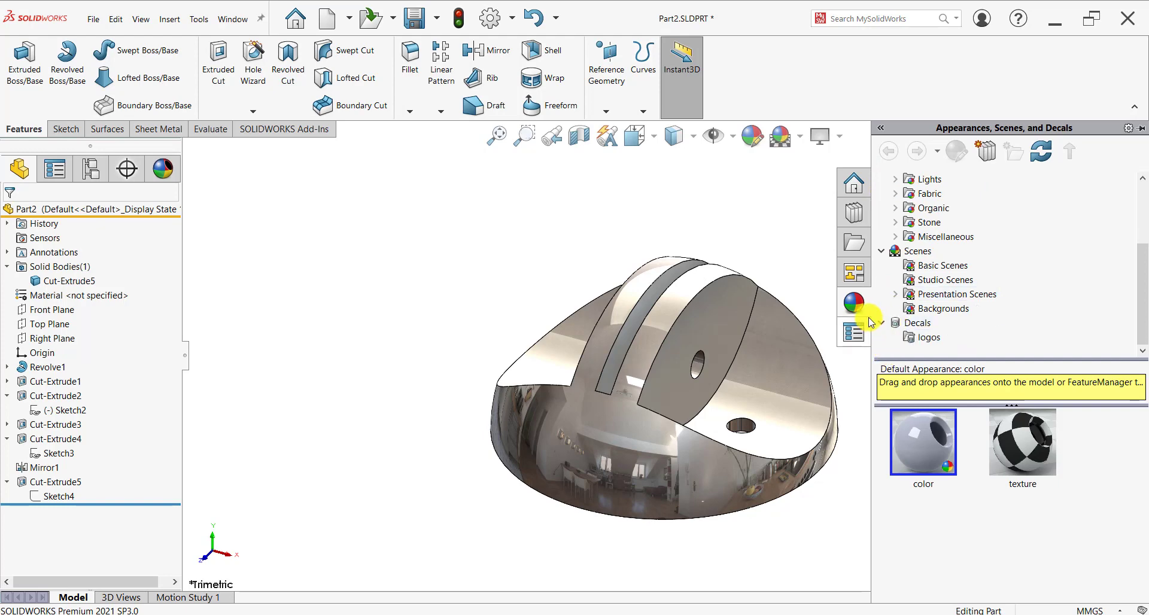
{"action": "left_click", "coordinate": [862, 333]}
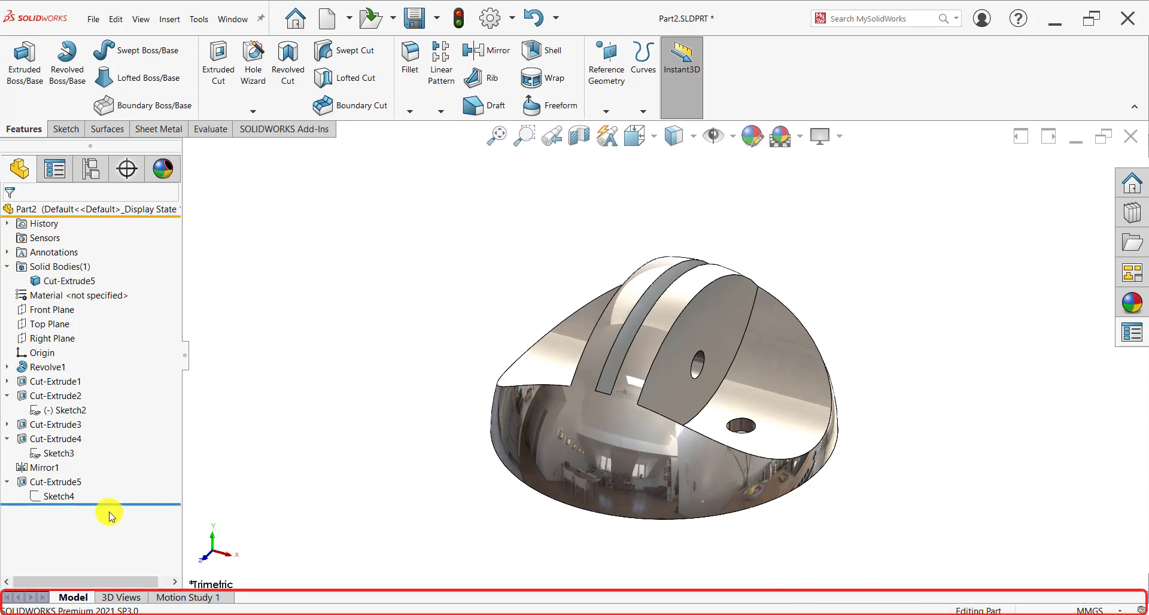
Open Sketch4 for editing and sketch a diagonal line about 6.43 mm long beside the hole circle
{"action": "left_click", "coordinate": [63, 497]}
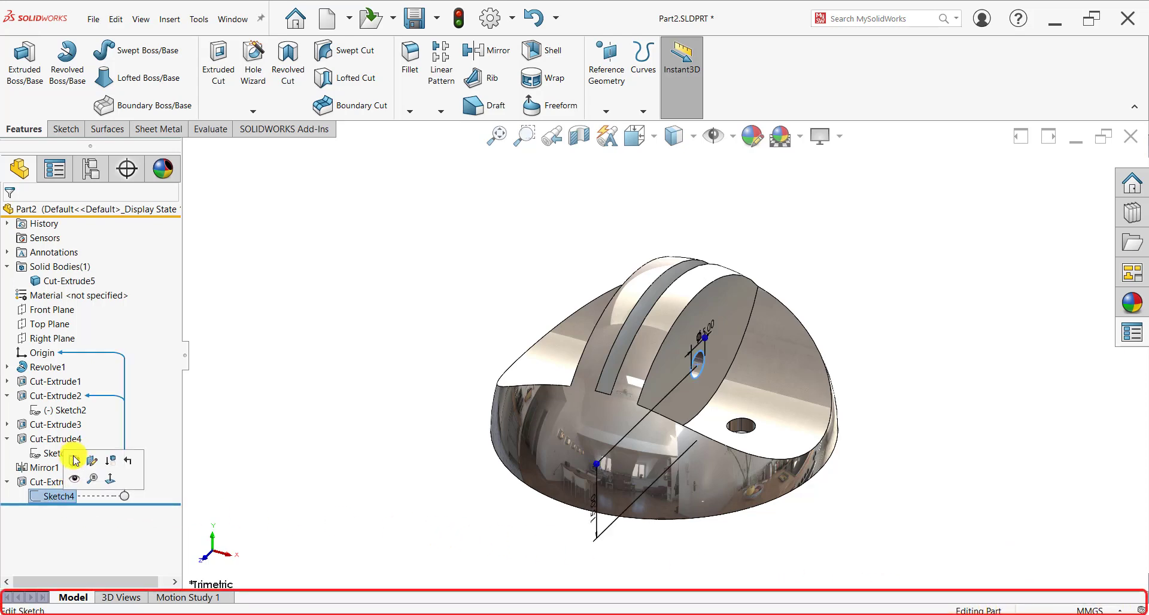
{"action": "left_click", "coordinate": [73, 462]}
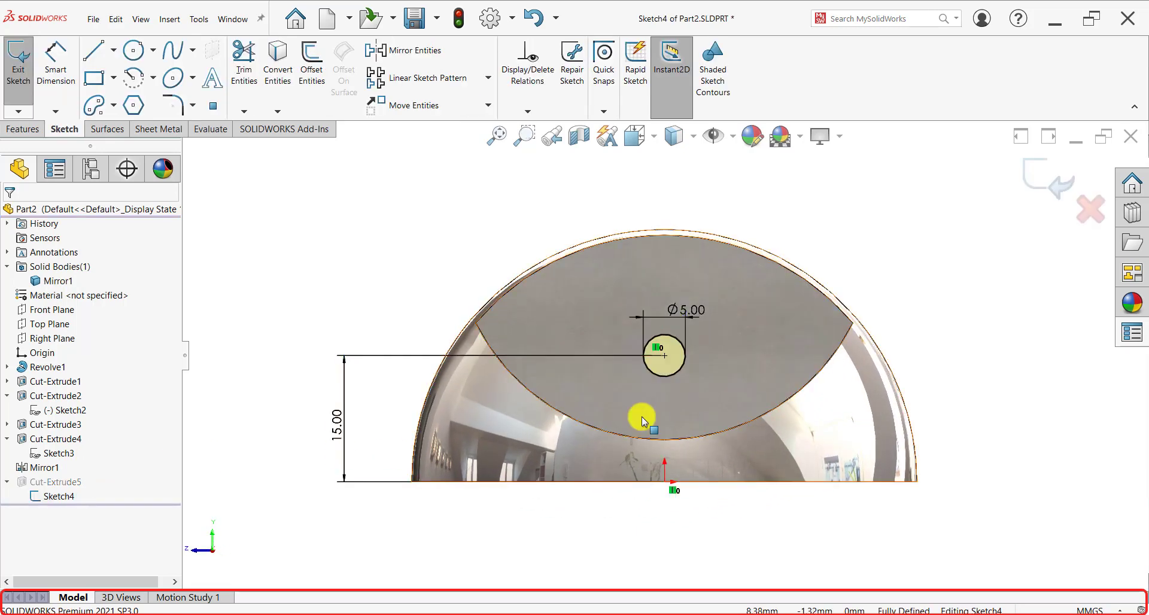
{"action": "left_click", "coordinate": [107, 50]}
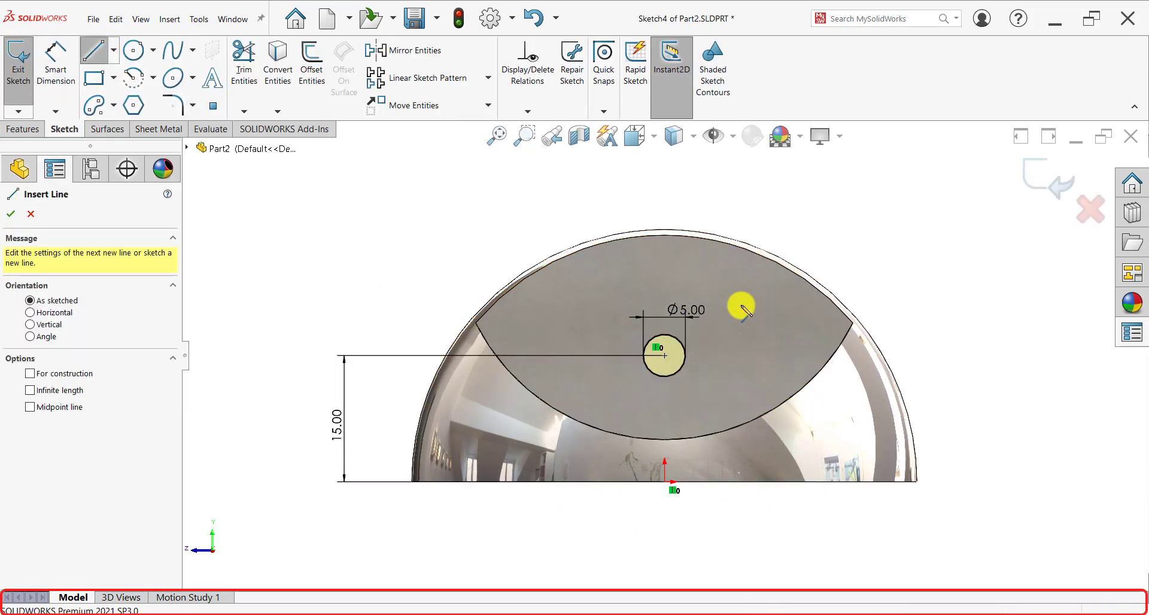
{"action": "left_click", "coordinate": [780, 347]}
{"action": "left_click", "coordinate": [780, 344]}
{"action": "right_click", "coordinate": [839, 304]}
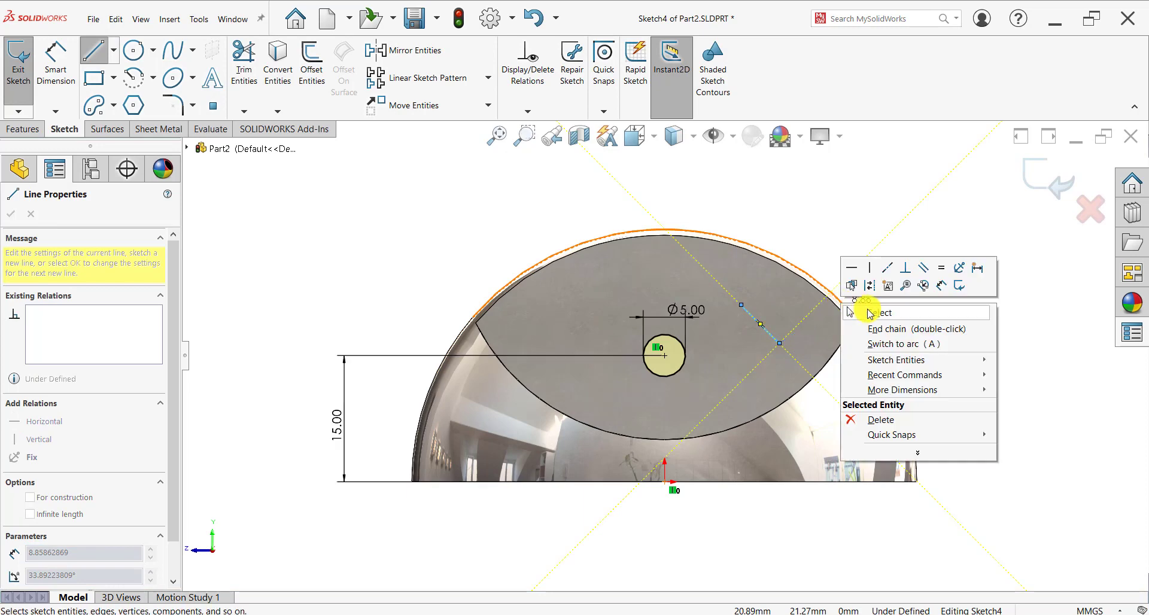
{"action": "left_click", "coordinate": [870, 313]}
Examine the status bar information for the new line and the lower arc edge, and exit Sketch4 discarding the changes
{"action": "left_click", "coordinate": [761, 325]}
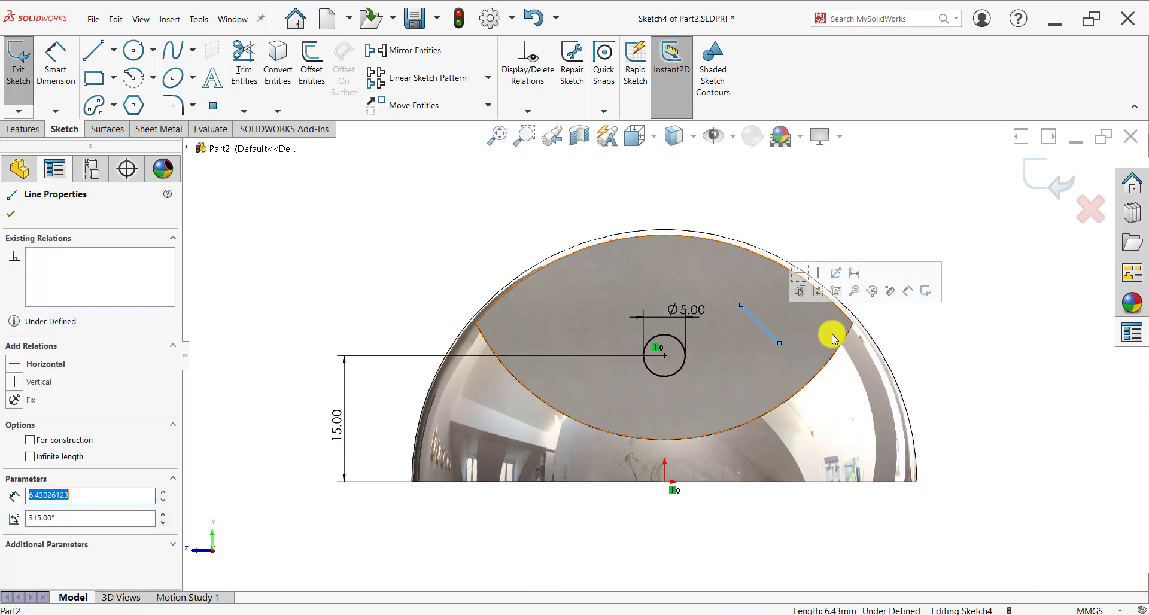
{"action": "left_click", "coordinate": [936, 353]}
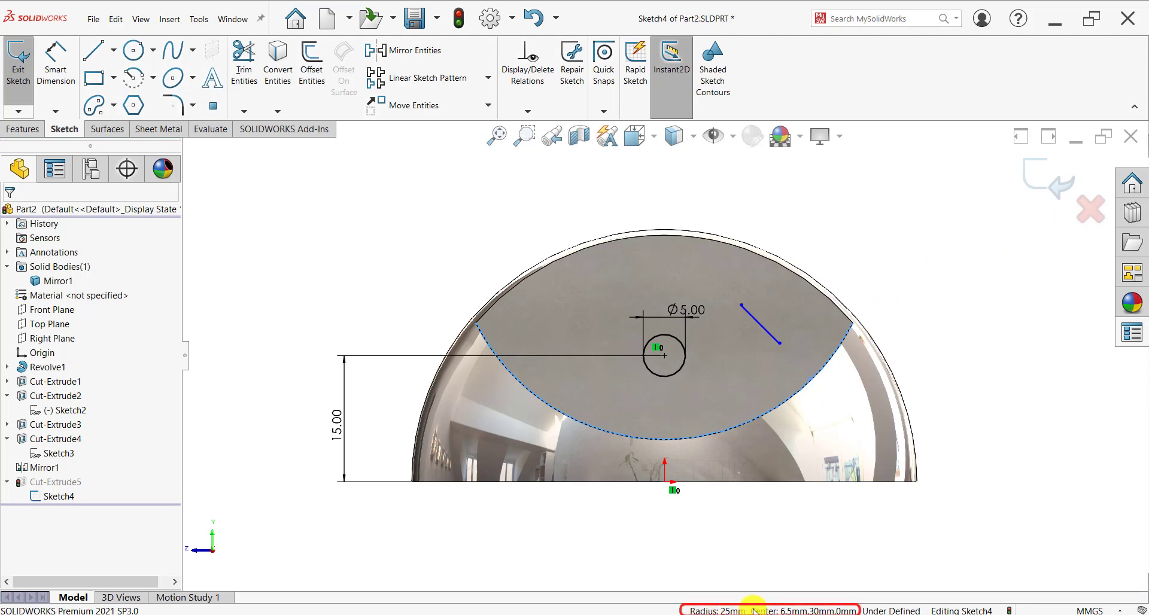
{"action": "left_click", "coordinate": [601, 488]}
{"action": "left_click", "coordinate": [694, 504]}
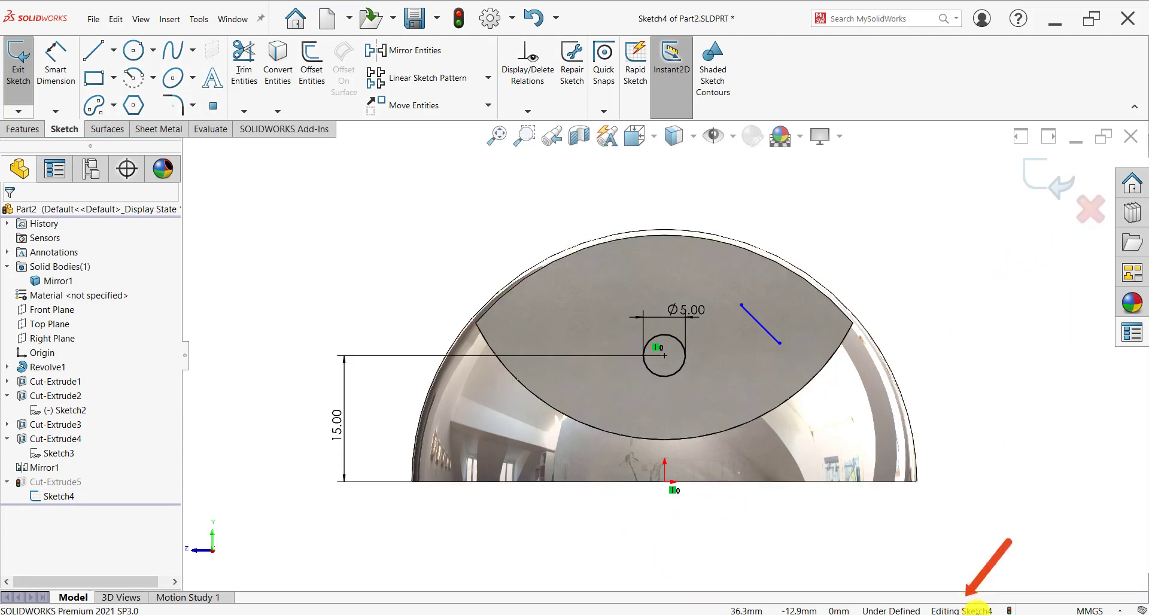
{"action": "left_click", "coordinate": [1089, 226]}
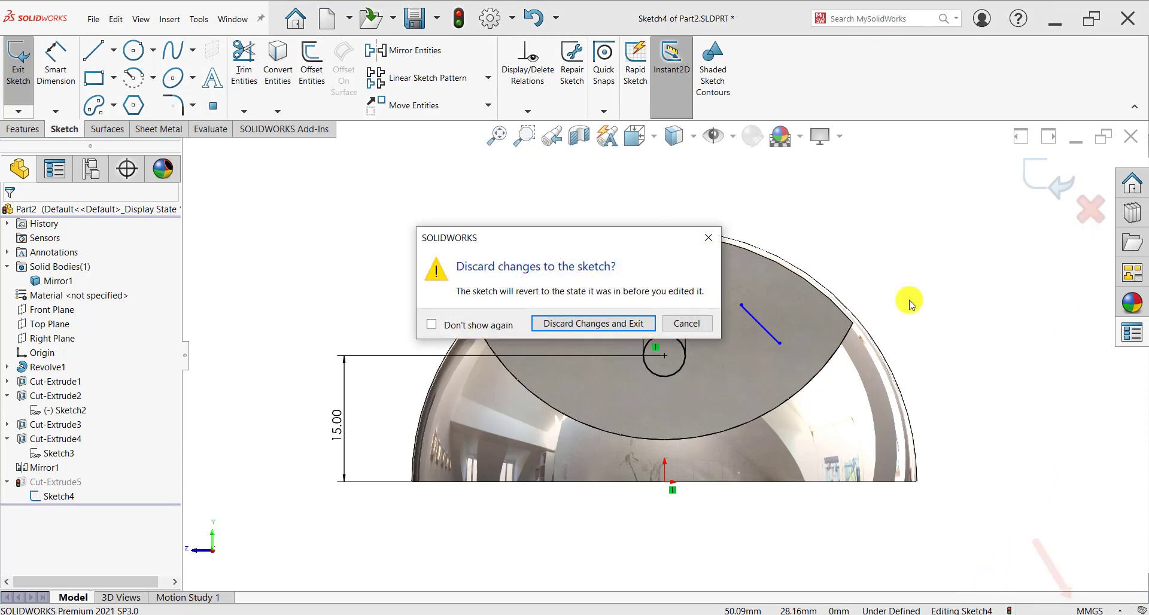
{"action": "left_click", "coordinate": [631, 323]}
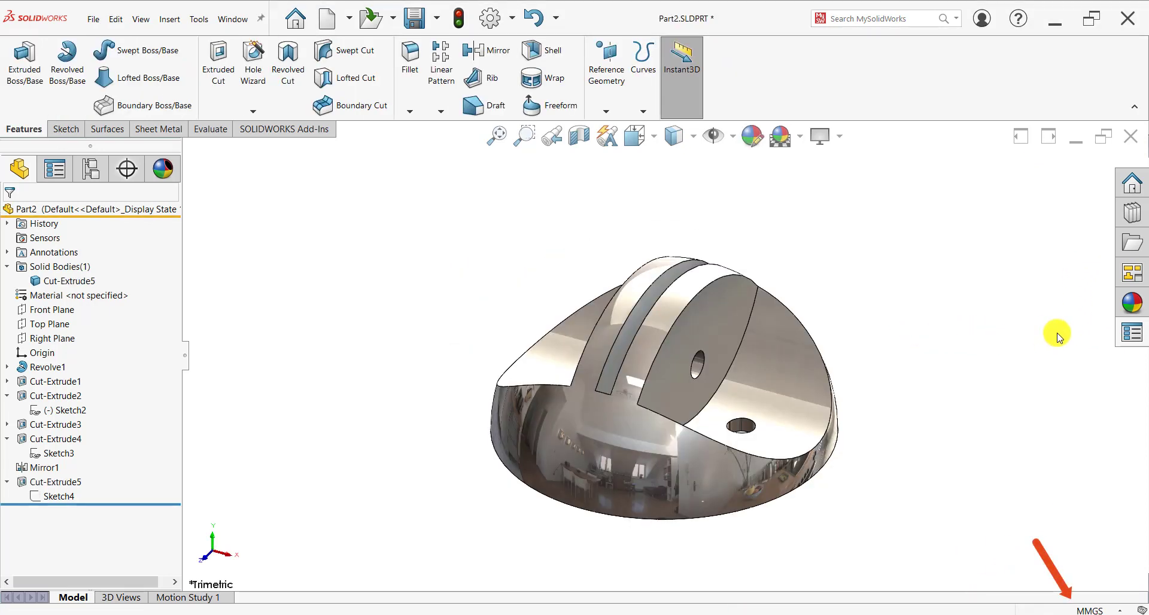
Look at the available document unit systems and the tags control in the status bar, keeping MMGS
{"action": "left_click", "coordinate": [1090, 611]}
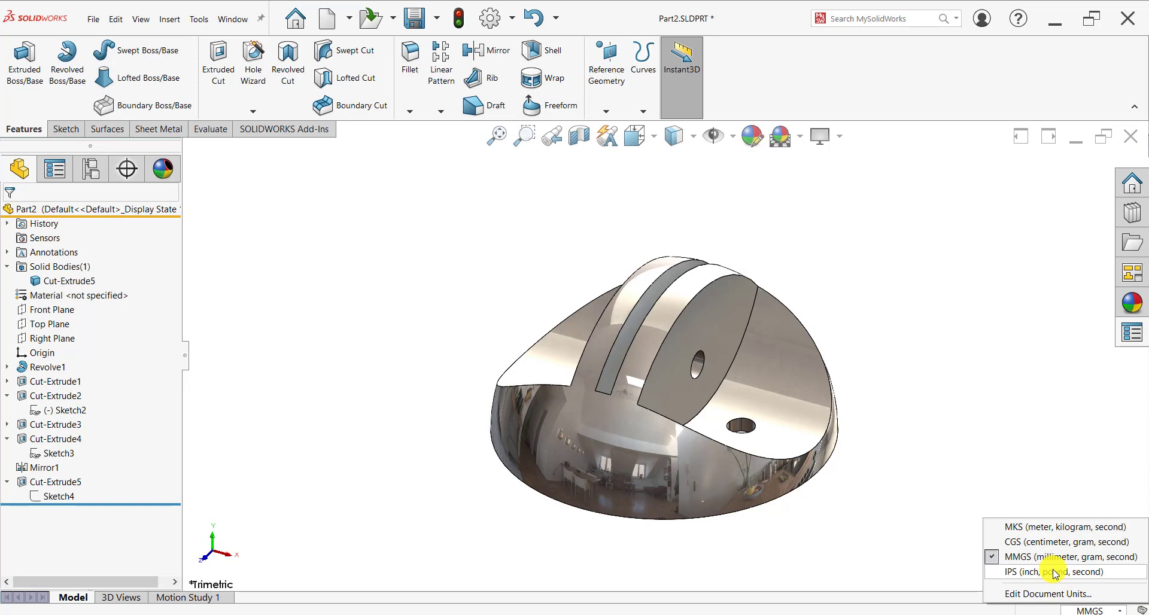
{"action": "left_click", "coordinate": [937, 568]}
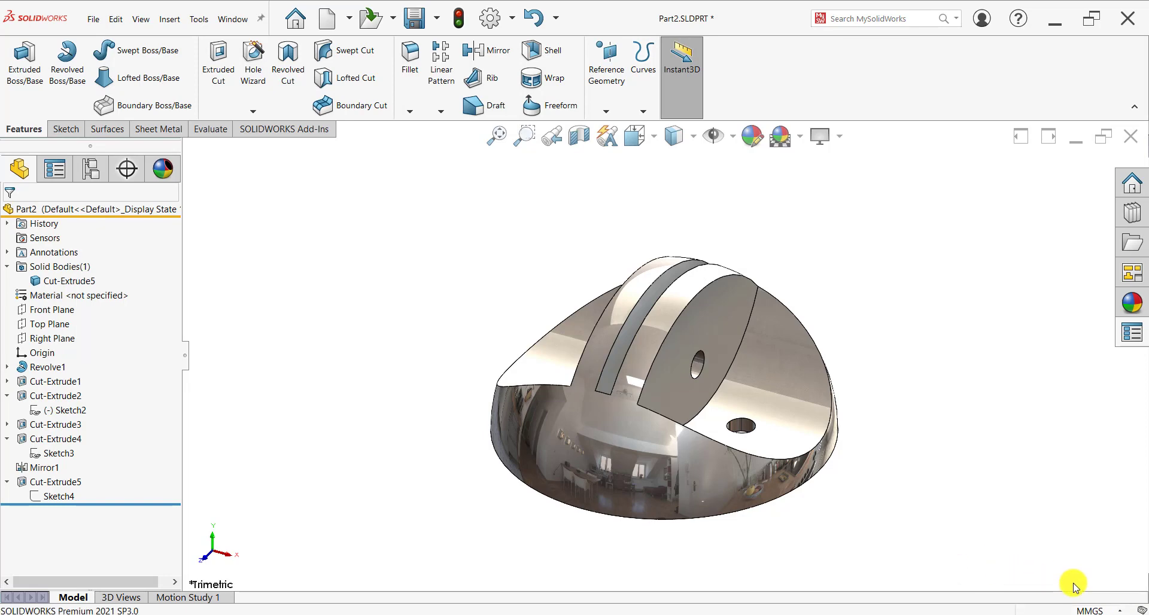
{"action": "mouse_move", "coordinate": [1140, 610]}
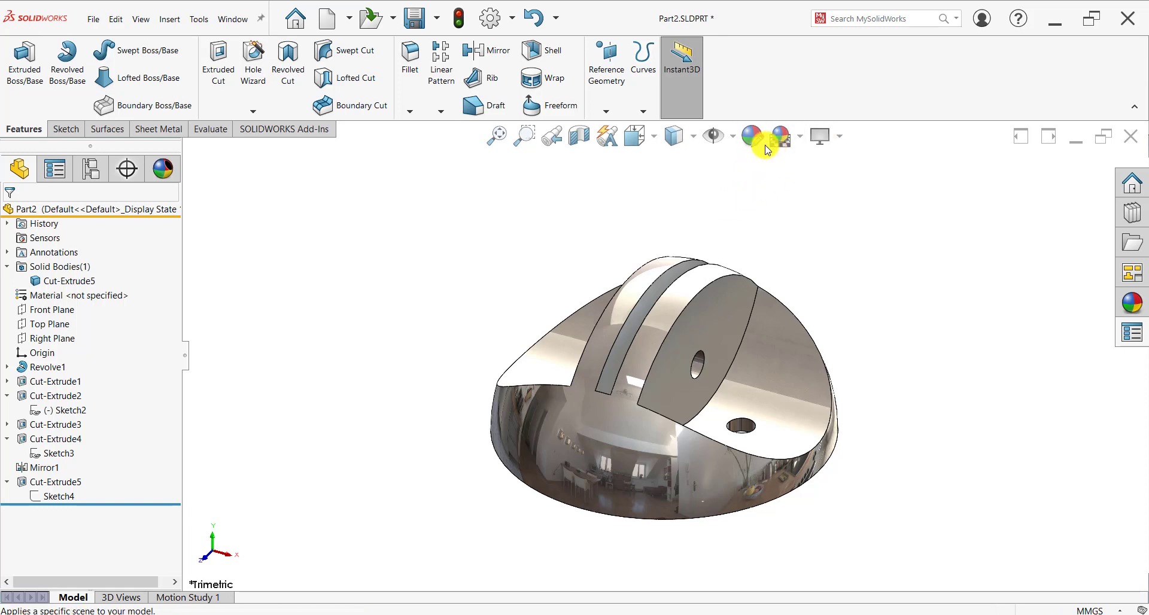
Turn on the display of origins in the graphics area
{"action": "left_click", "coordinate": [733, 138]}
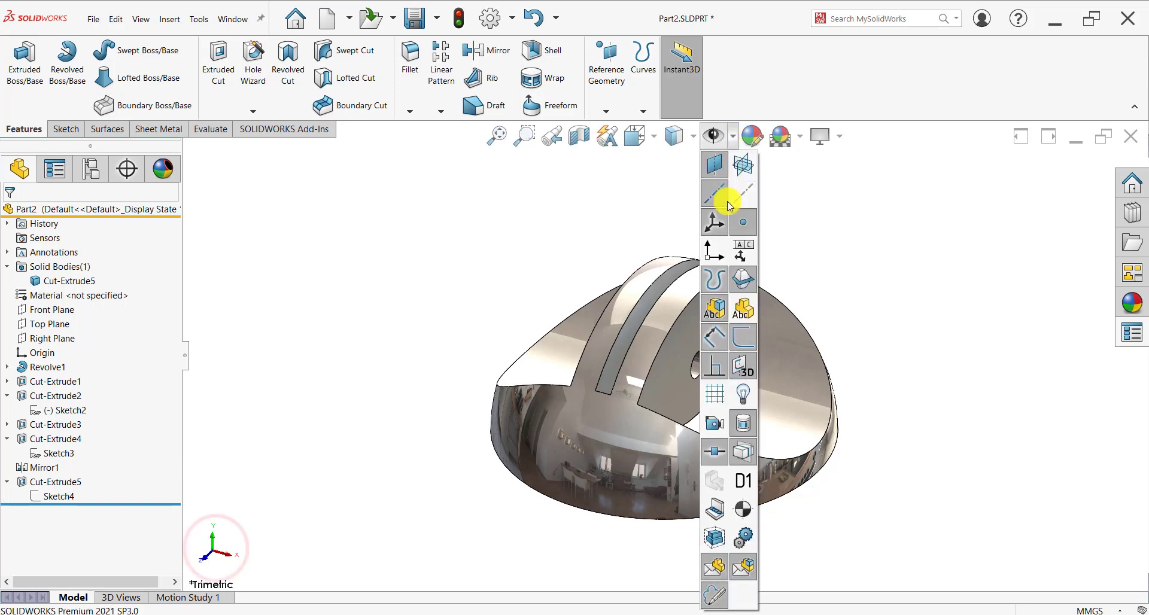
{"action": "left_click", "coordinate": [717, 261]}
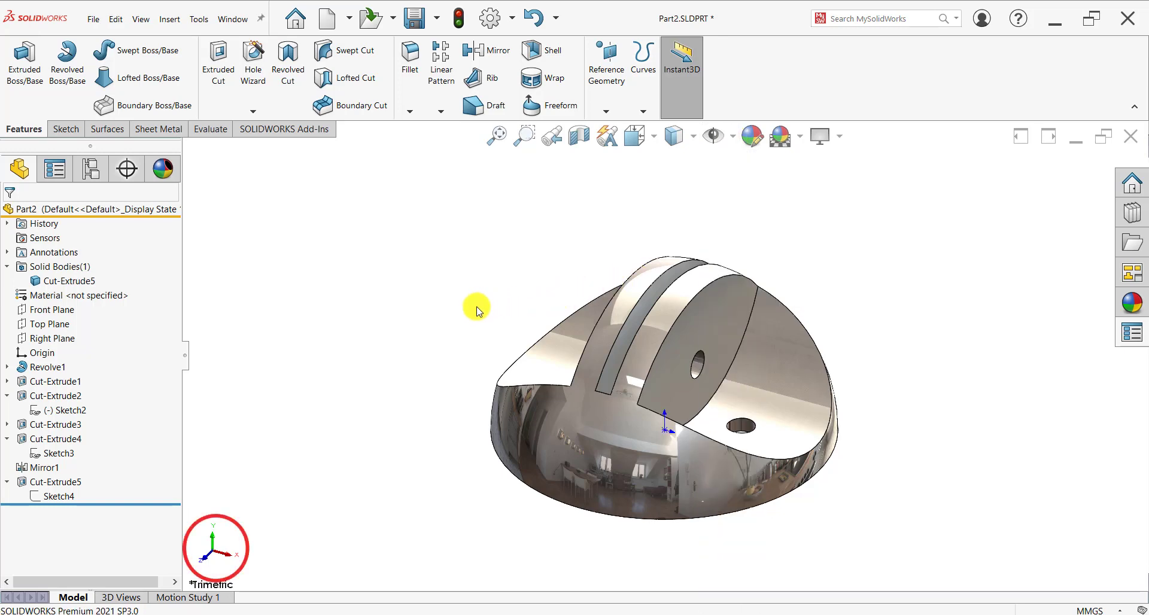
Reorient the part using the axes of the reference triad, and return to the Trimetric view
{"action": "left_click", "coordinate": [207, 560]}
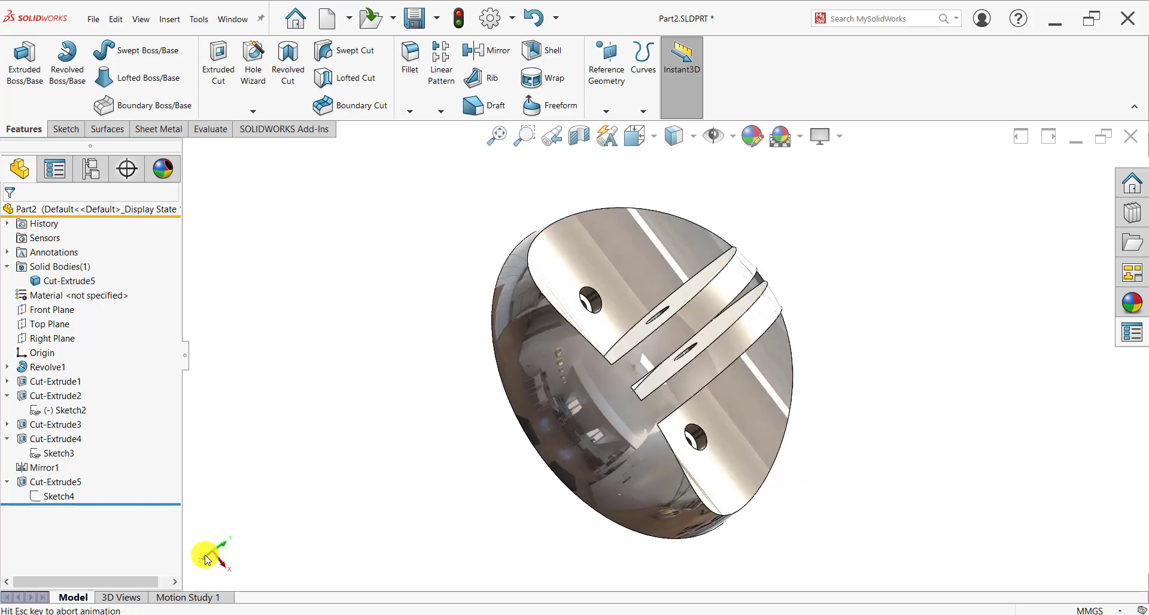
{"action": "left_click", "coordinate": [226, 557]}
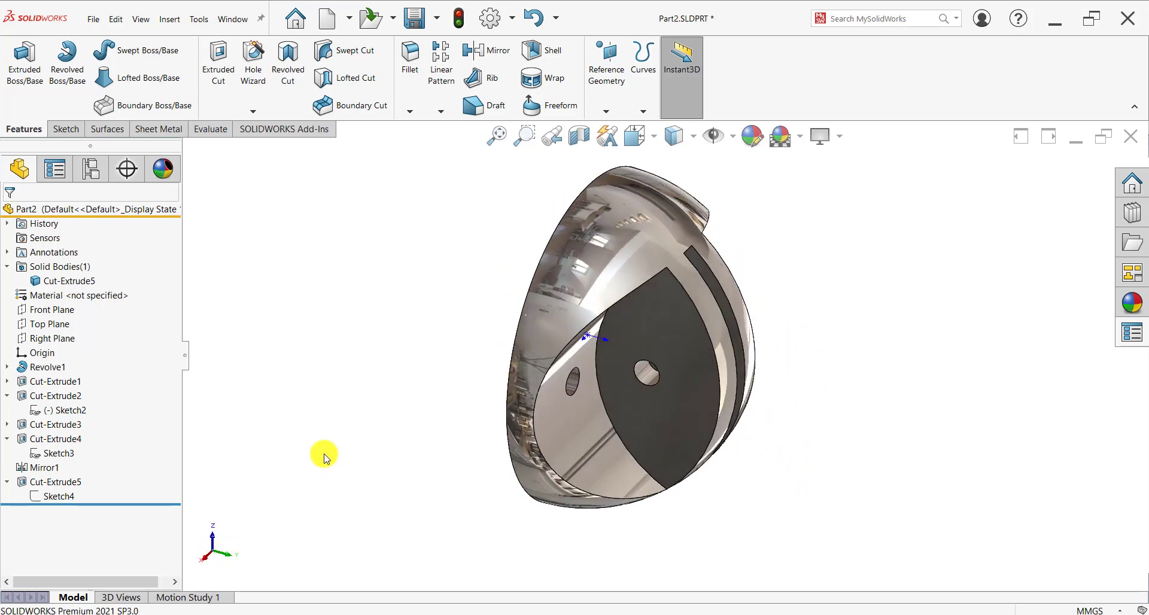
{"action": "key", "text": "ctrl+7"}
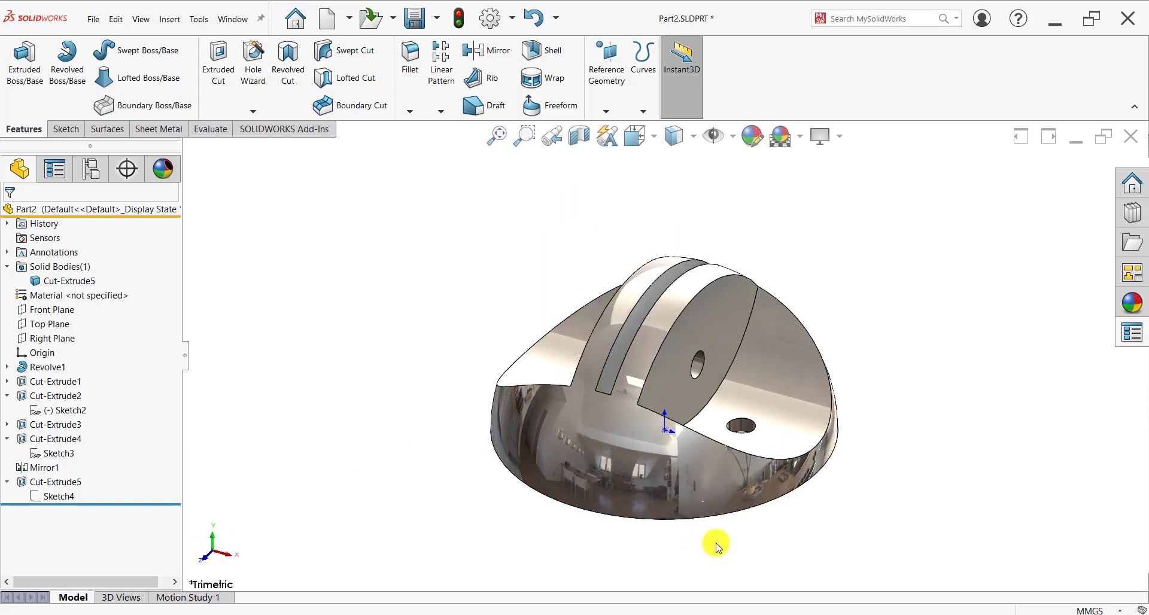
Examine the selection breadcrumbs for the outer spherical face and the hole in the upright plate, and locate the part's origin
{"action": "left_click", "coordinate": [565, 428]}
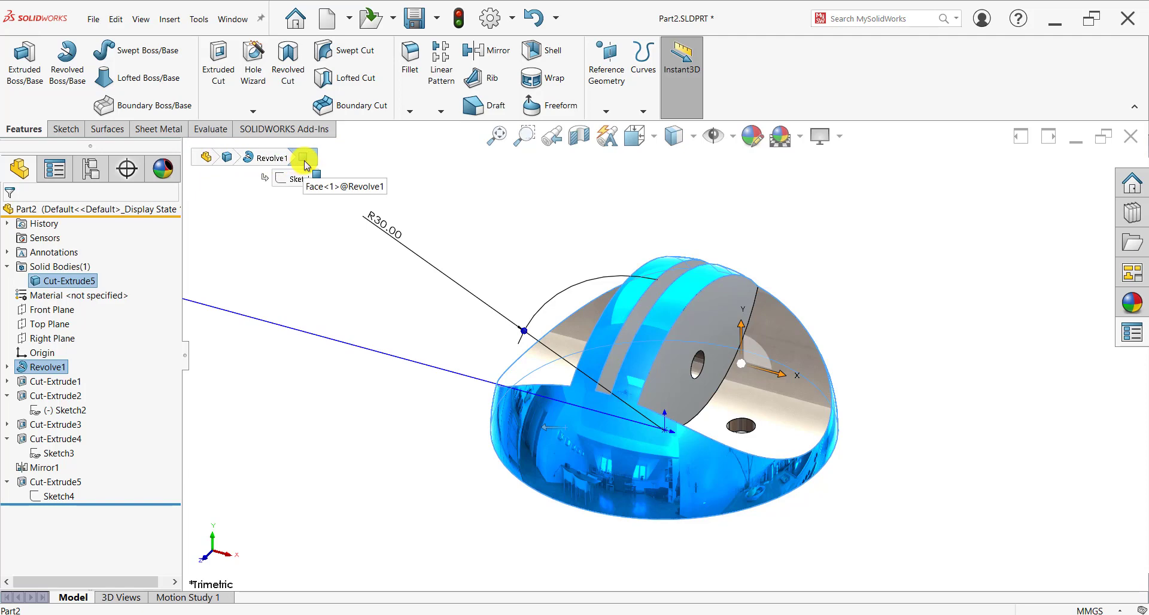
{"action": "left_click", "coordinate": [700, 367]}
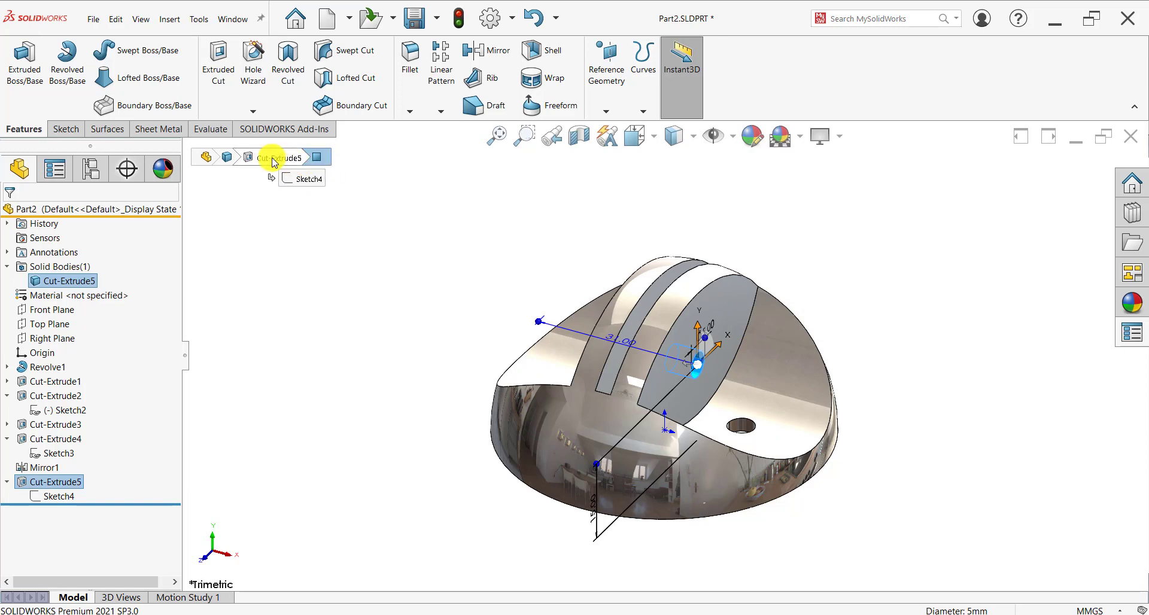
{"action": "left_click", "coordinate": [410, 282]}
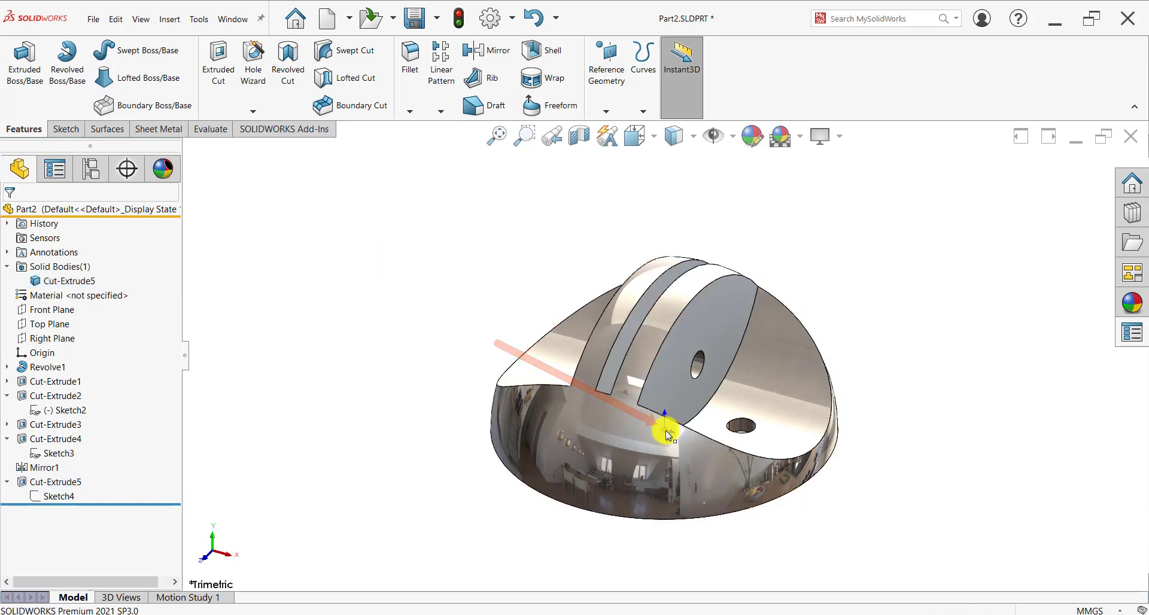
{"action": "left_click", "coordinate": [666, 429]}
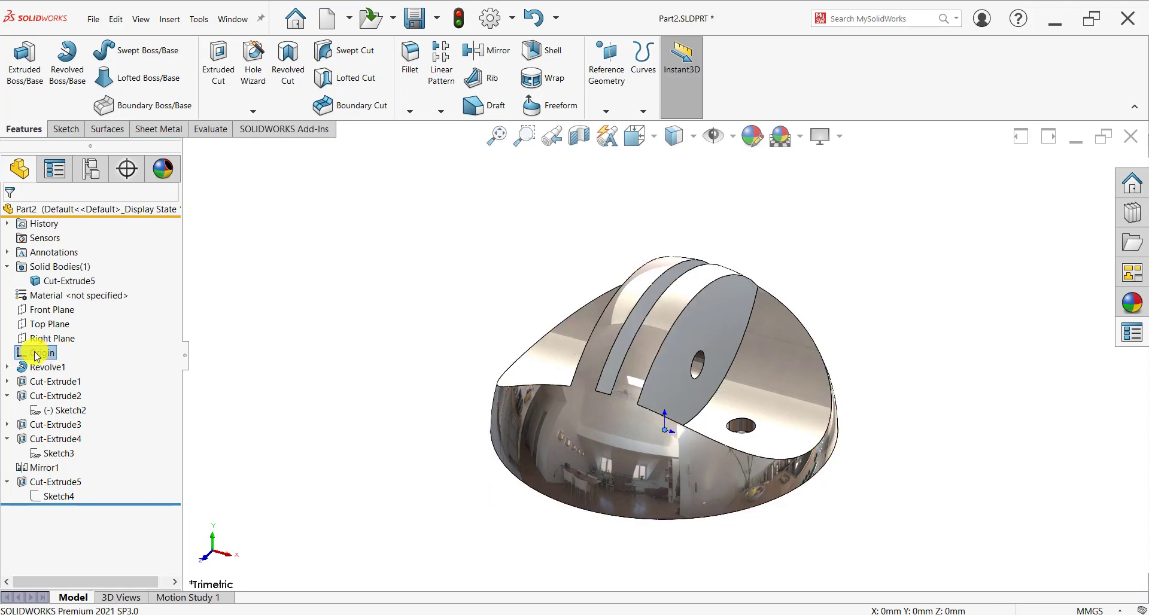
{"action": "left_click", "coordinate": [342, 377]}
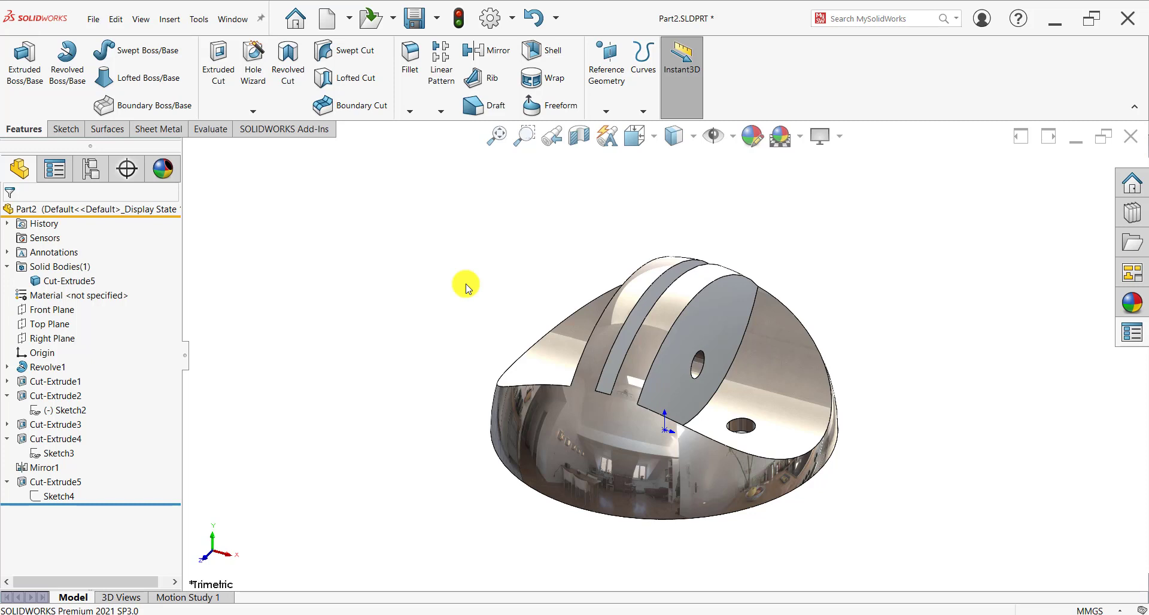
Look at the CommandManager's display and customization options, and dismiss them without changes
{"action": "right_click", "coordinate": [453, 94]}
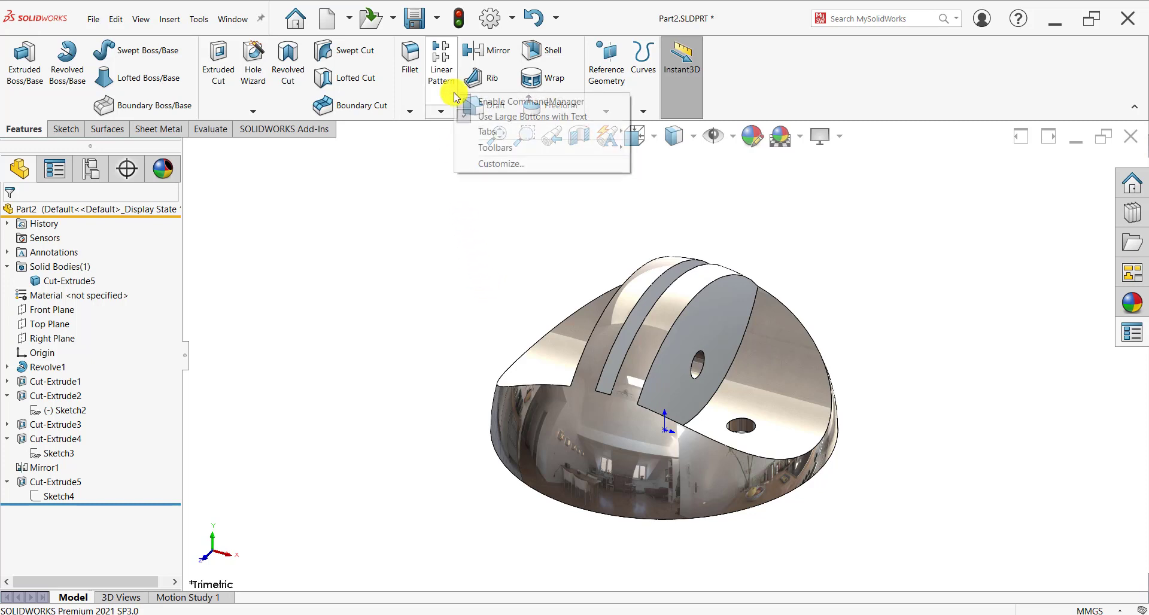
{"action": "left_click", "coordinate": [561, 215]}
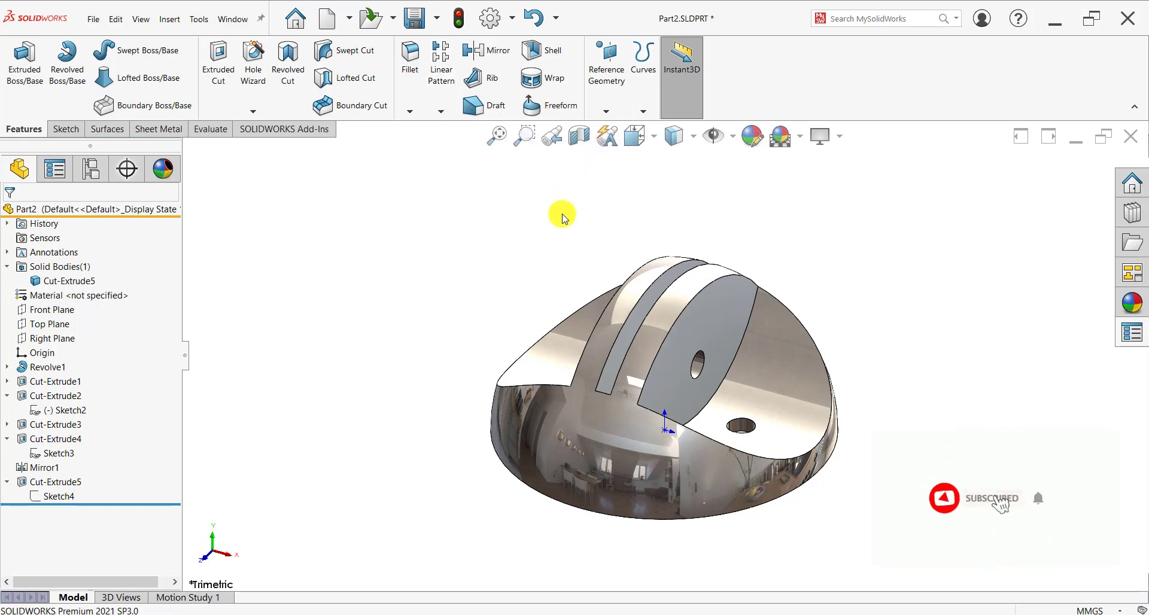